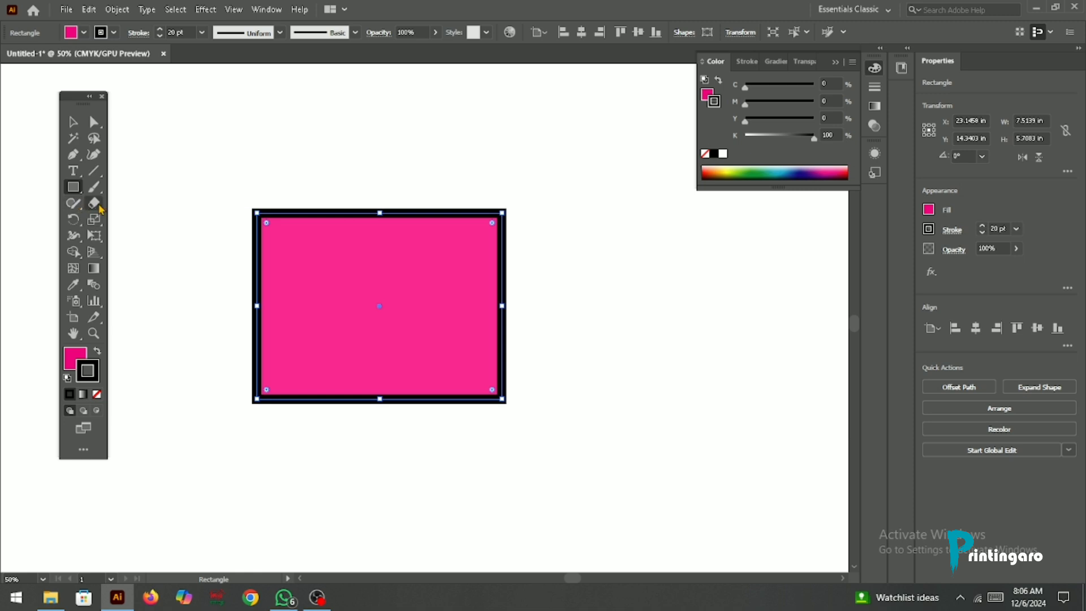
# Step: Erase the upper and left edges of the pink rectangle and cut a diagonal strip through it with the Eraser tool
pyautogui.click(94, 202)
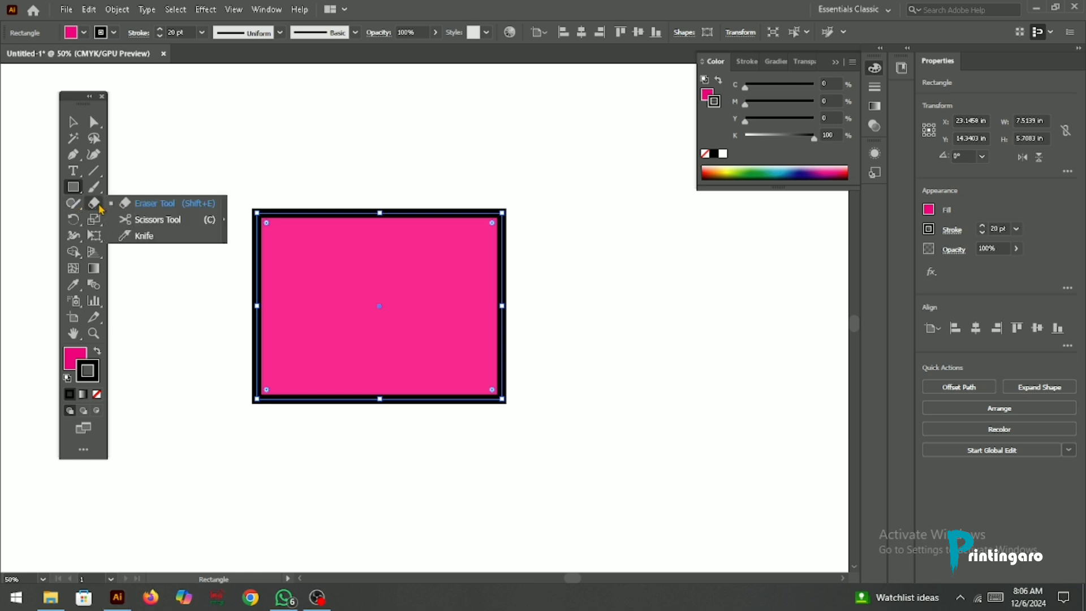
pyautogui.click(149, 209)
pyautogui.moveTo(254, 192)
pyautogui.mouseDown()
pyautogui.moveTo(232, 257)
pyautogui.moveTo(300, 200)
pyautogui.moveTo(222, 275)
pyautogui.moveTo(264, 219)
pyautogui.moveTo(239, 361)
pyautogui.moveTo(238, 308)
pyautogui.moveTo(253, 361)
pyautogui.moveTo(249, 423)
pyautogui.moveTo(249, 347)
pyautogui.moveTo(280, 427)
pyautogui.moveTo(335, 402)
pyautogui.moveTo(480, 405)
pyautogui.moveTo(427, 409)
pyautogui.moveTo(580, 386)
pyautogui.moveTo(396, 396)
pyautogui.moveTo(237, 380)
pyautogui.moveTo(299, 358)
pyautogui.moveTo(309, 380)
pyautogui.moveTo(272, 287)
pyautogui.moveTo(276, 403)
pyautogui.moveTo(285, 247)
pyautogui.moveTo(311, 196)
pyautogui.moveTo(322, 202)
pyautogui.moveTo(290, 227)
pyautogui.moveTo(313, 205)
pyautogui.moveTo(298, 280)
pyautogui.moveTo(317, 211)
pyautogui.moveTo(315, 275)
pyautogui.moveTo(338, 213)
pyautogui.moveTo(383, 198)
pyautogui.moveTo(317, 222)
pyautogui.moveTo(502, 220)
pyautogui.moveTo(524, 300)
pyautogui.mouseUp()
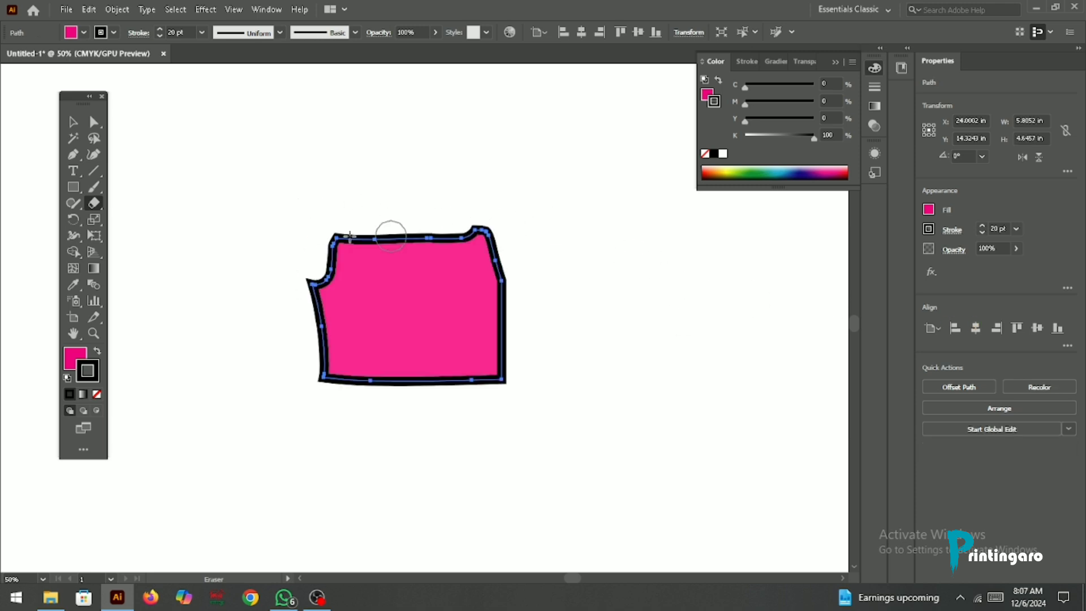
pyautogui.moveTo(342, 219)
pyautogui.mouseDown()
pyautogui.moveTo(291, 366)
pyautogui.moveTo(313, 473)
pyautogui.moveTo(341, 360)
pyautogui.moveTo(352, 226)
pyautogui.moveTo(443, 352)
pyautogui.moveTo(444, 386)
pyautogui.mouseUp()
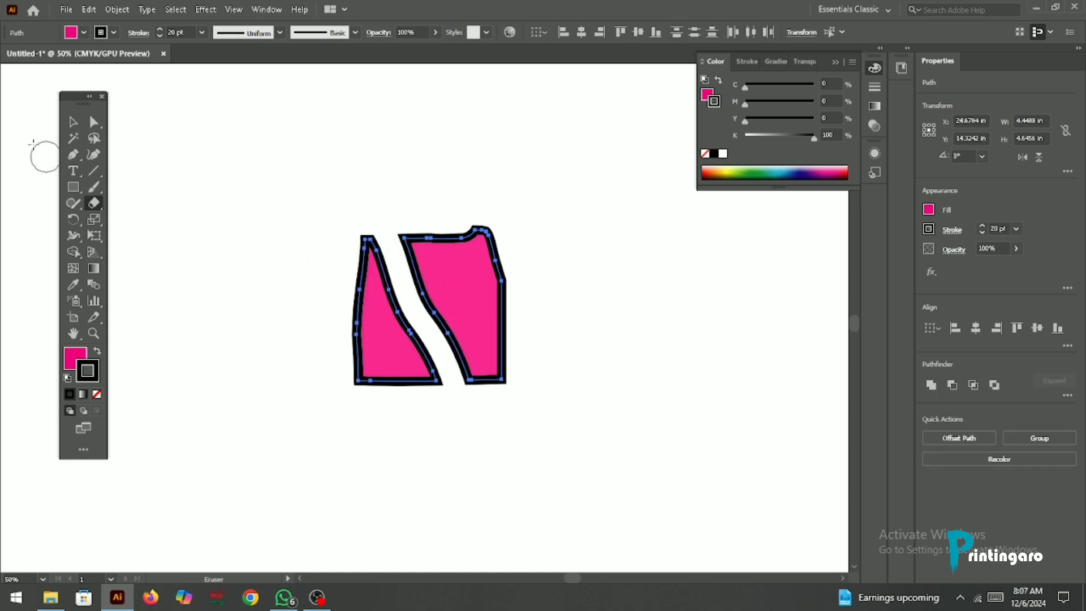
# Step: Erase the left piece of the split pink shape with the Eraser tool and delete the remaining right piece
pyautogui.click(78, 122)
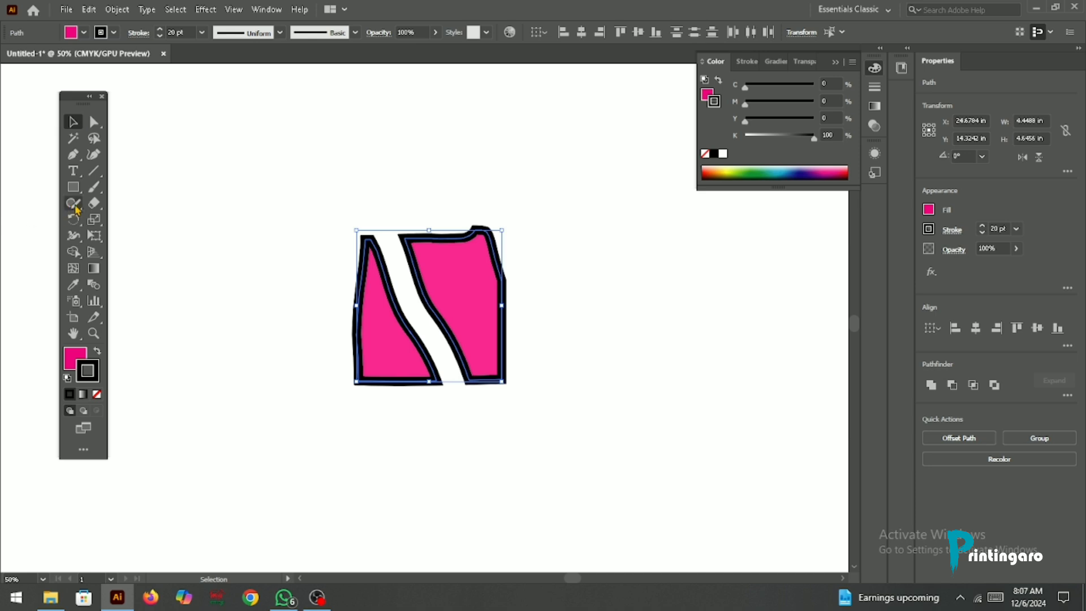
pyautogui.click(93, 203)
pyautogui.moveTo(383, 225)
pyautogui.mouseDown()
pyautogui.moveTo(370, 309)
pyautogui.moveTo(353, 337)
pyautogui.moveTo(380, 360)
pyautogui.moveTo(397, 290)
pyautogui.moveTo(426, 385)
pyautogui.moveTo(408, 393)
pyautogui.moveTo(402, 339)
pyautogui.moveTo(381, 331)
pyautogui.moveTo(341, 348)
pyautogui.moveTo(357, 368)
pyautogui.moveTo(376, 351)
pyautogui.moveTo(412, 383)
pyautogui.moveTo(450, 376)
pyautogui.moveTo(382, 258)
pyautogui.mouseUp()
pyautogui.click(73, 122)
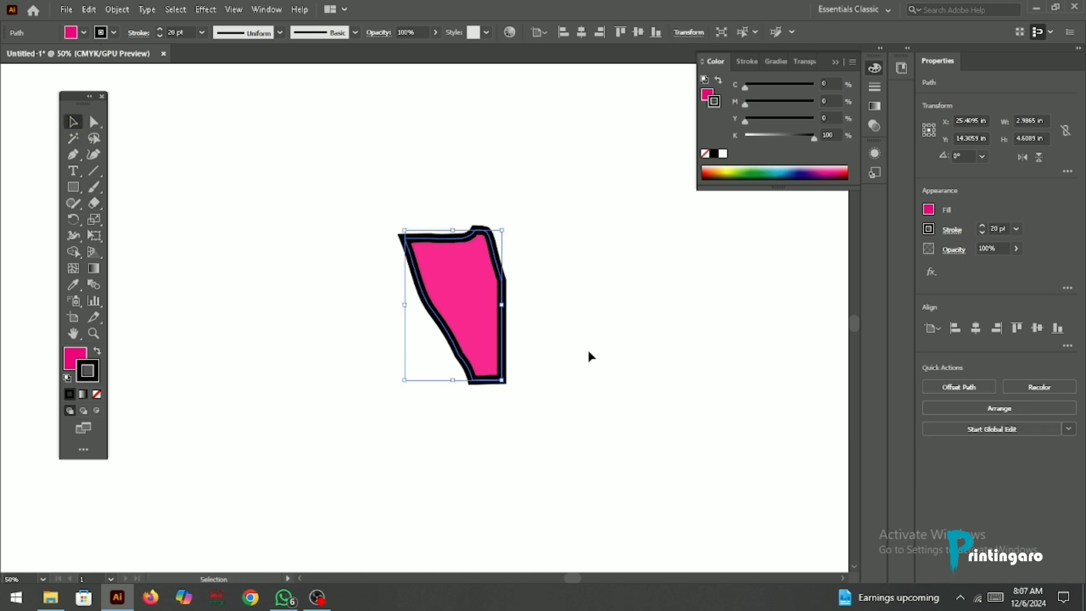
pyautogui.press('Delete')
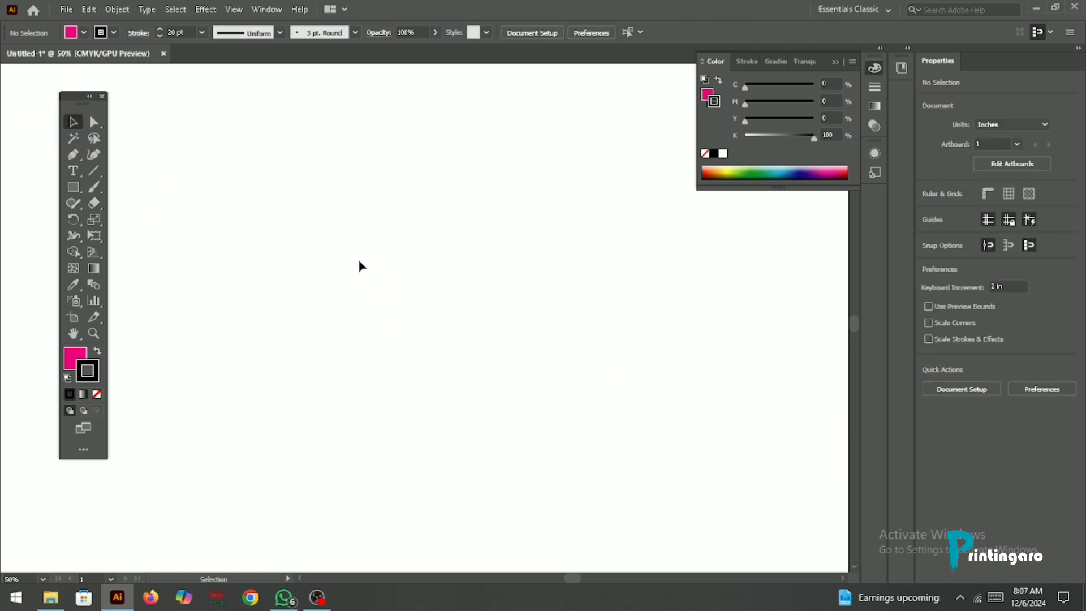
# Step: Draw a rounded rectangle about 7.69 by 7.29 in and remove its fill, keeping the black stroke
pyautogui.moveTo(94, 203)
pyautogui.mouseDown()
pyautogui.moveTo(122, 202)
pyautogui.moveTo(70, 186)
pyautogui.moveTo(174, 249)
pyautogui.moveTo(145, 209)
pyautogui.mouseUp()
pyautogui.moveTo(302, 190); pyautogui.dragTo(555, 428)
pyautogui.click(73, 367)
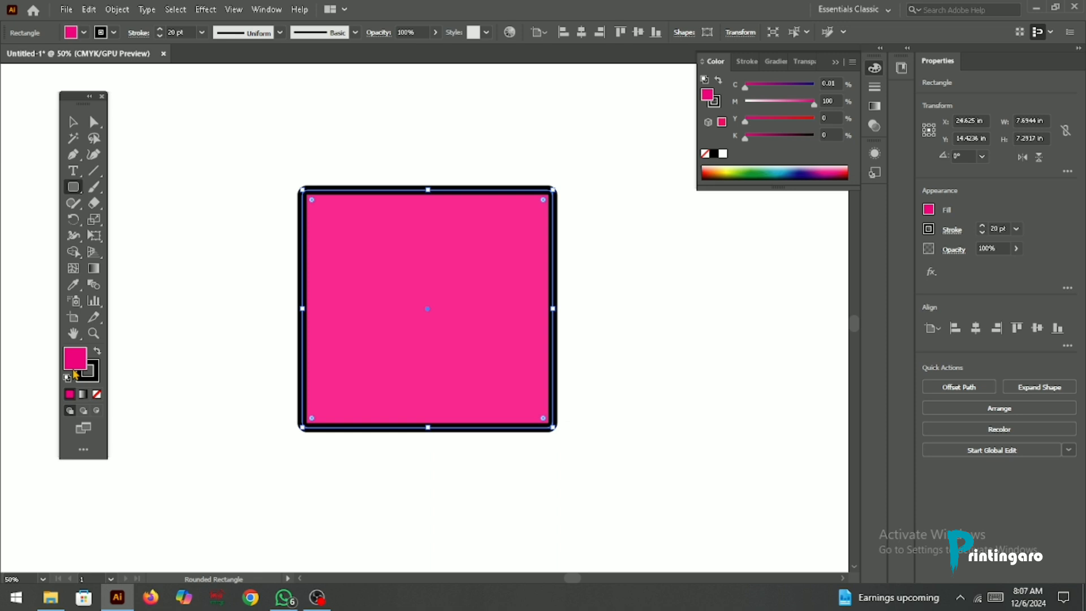
pyautogui.click(97, 394)
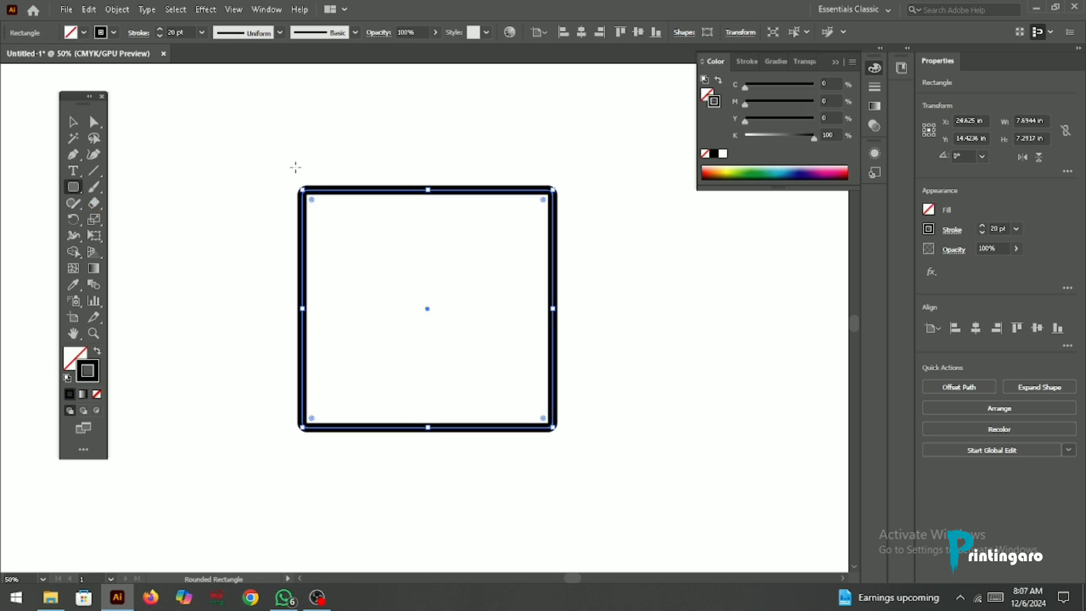
# Step: Erase along the top, left and bottom edges of the unfilled rounded rectangle with the Eraser tool, and delete what remains
pyautogui.click(94, 202)
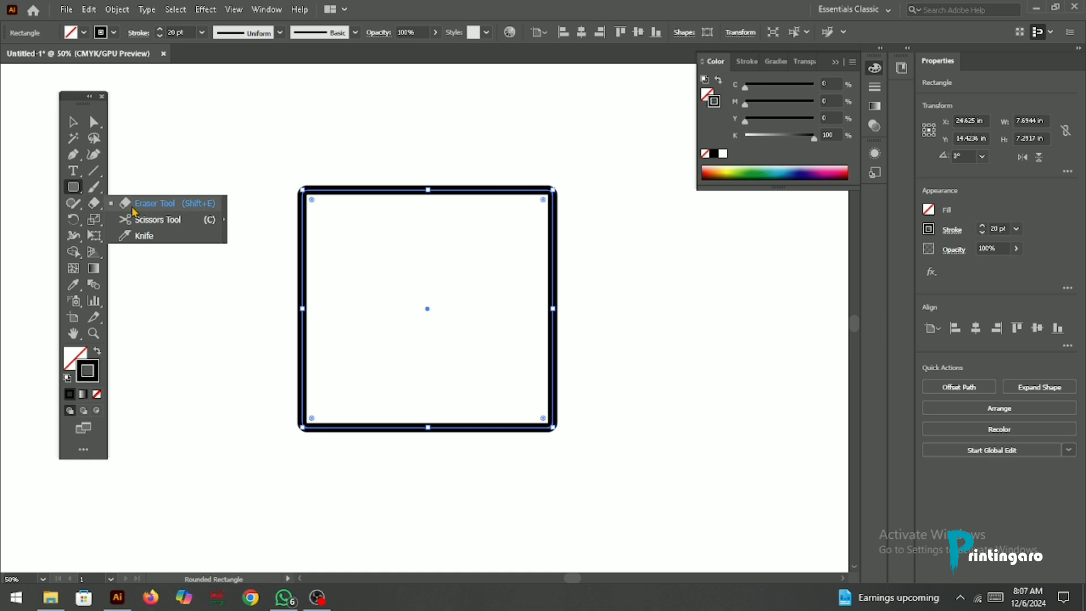
pyautogui.moveTo(313, 189)
pyautogui.mouseDown()
pyautogui.moveTo(277, 229)
pyautogui.moveTo(352, 181)
pyautogui.moveTo(309, 188)
pyautogui.moveTo(416, 192)
pyautogui.mouseUp()
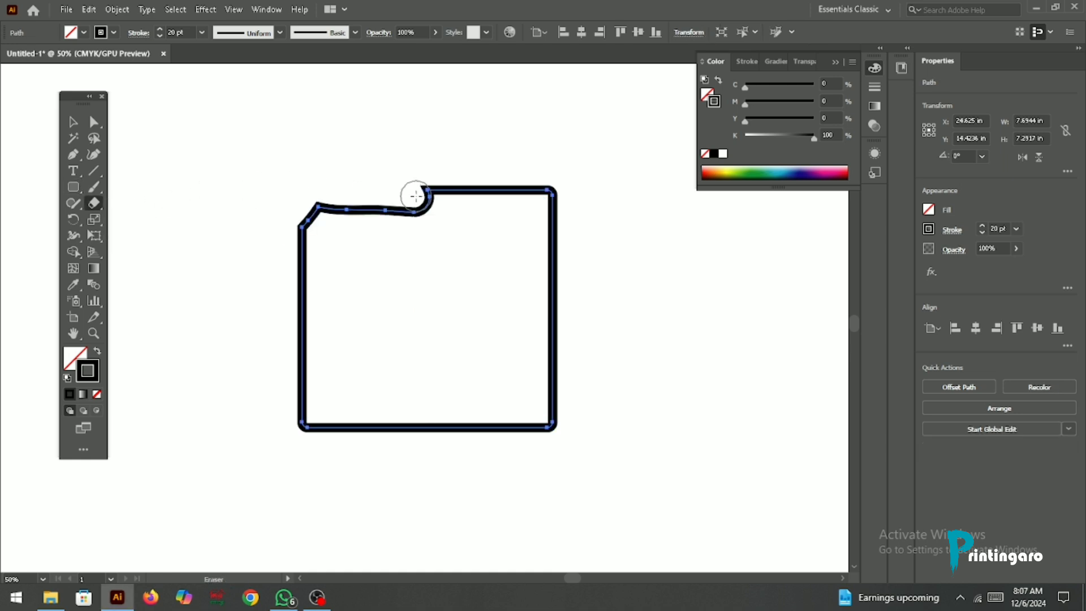
pyautogui.moveTo(312, 195)
pyautogui.mouseDown()
pyautogui.moveTo(274, 313)
pyautogui.moveTo(305, 240)
pyautogui.moveTo(303, 420)
pyautogui.moveTo(337, 434)
pyautogui.moveTo(436, 439)
pyautogui.mouseUp()
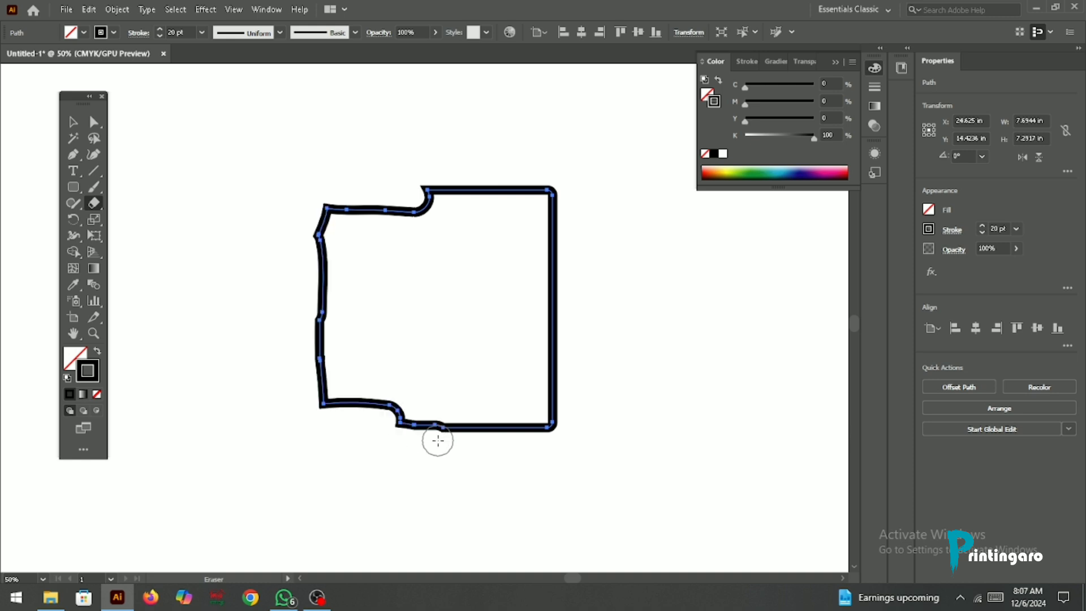
pyautogui.moveTo(336, 205)
pyautogui.mouseDown()
pyautogui.moveTo(325, 443)
pyautogui.moveTo(334, 352)
pyautogui.moveTo(371, 441)
pyautogui.moveTo(388, 400)
pyautogui.mouseUp()
pyautogui.moveTo(322, 172)
pyautogui.mouseDown()
pyautogui.moveTo(362, 377)
pyautogui.moveTo(361, 312)
pyautogui.moveTo(324, 281)
pyautogui.moveTo(334, 345)
pyautogui.moveTo(349, 208)
pyautogui.mouseUp()
pyautogui.hotkey('ctrl', 'z')
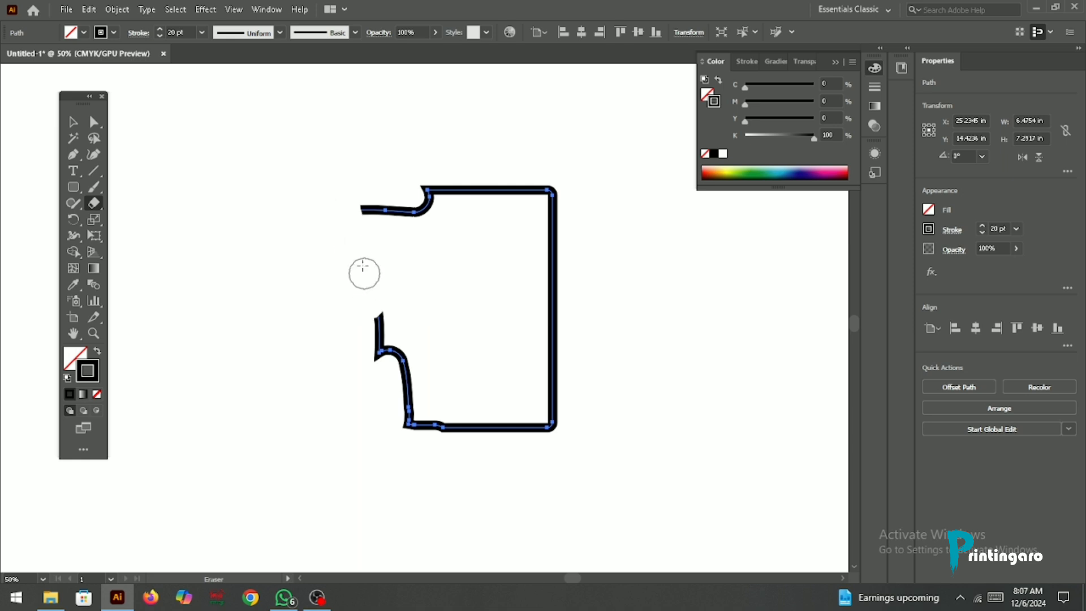
pyautogui.hotkey('ctrl', 'z')
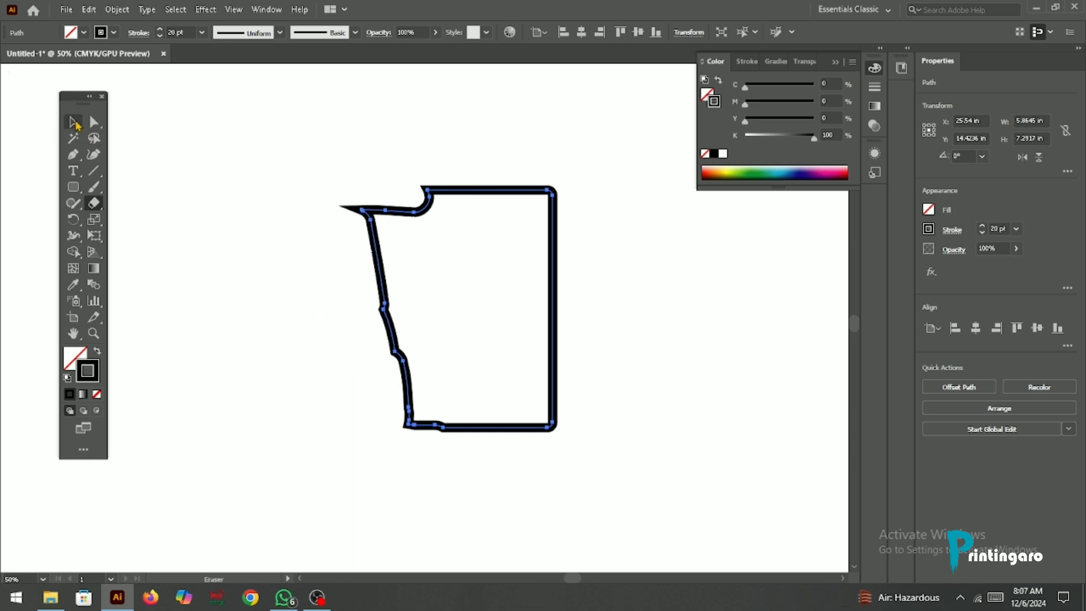
pyautogui.click(73, 122)
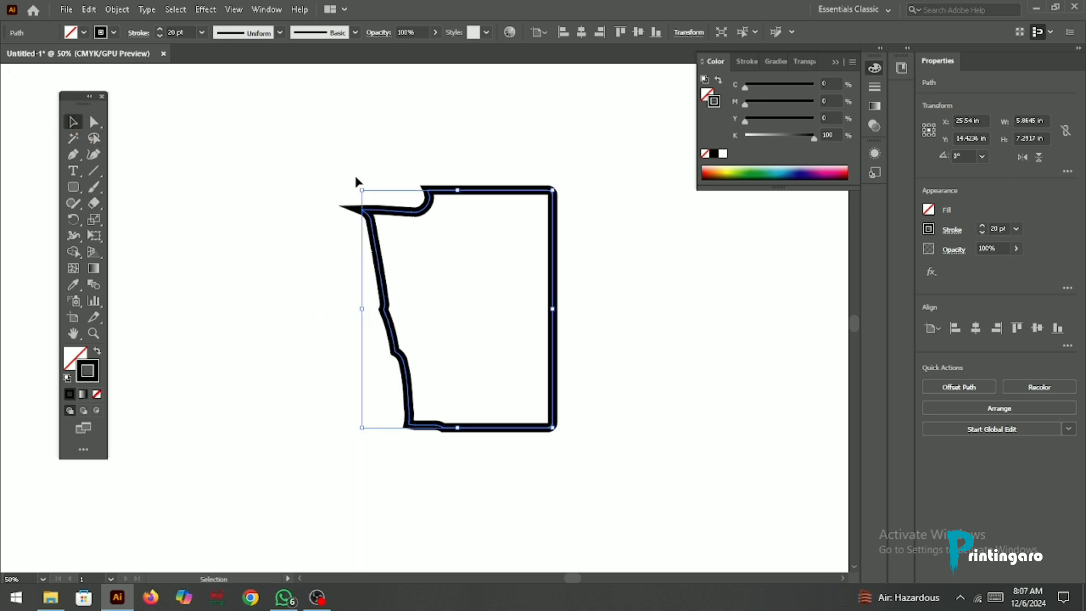
pyautogui.press('Delete')
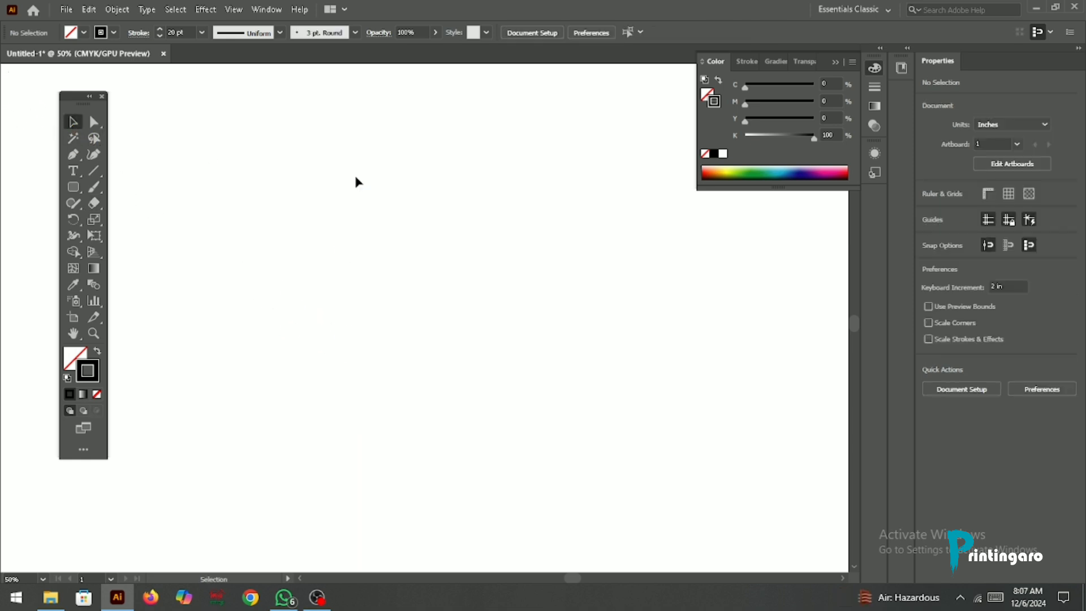
# Step: Detach the Eraser, Scissors and Knife tool group as a floating panel and place it beside the main toolbox
pyautogui.rightClick(92, 207)
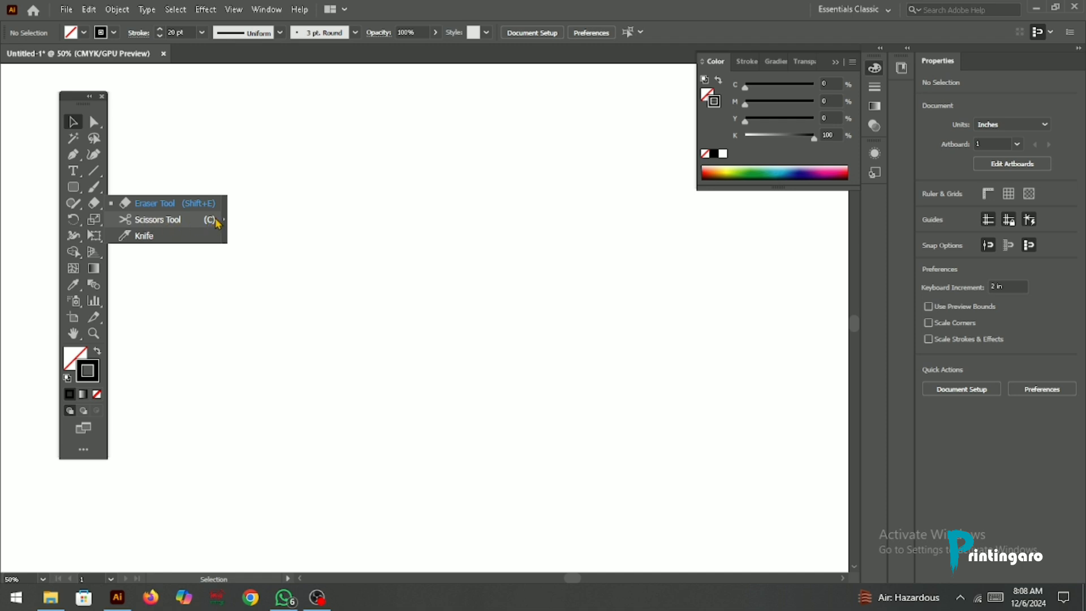
pyautogui.click(95, 204)
pyautogui.click(94, 204)
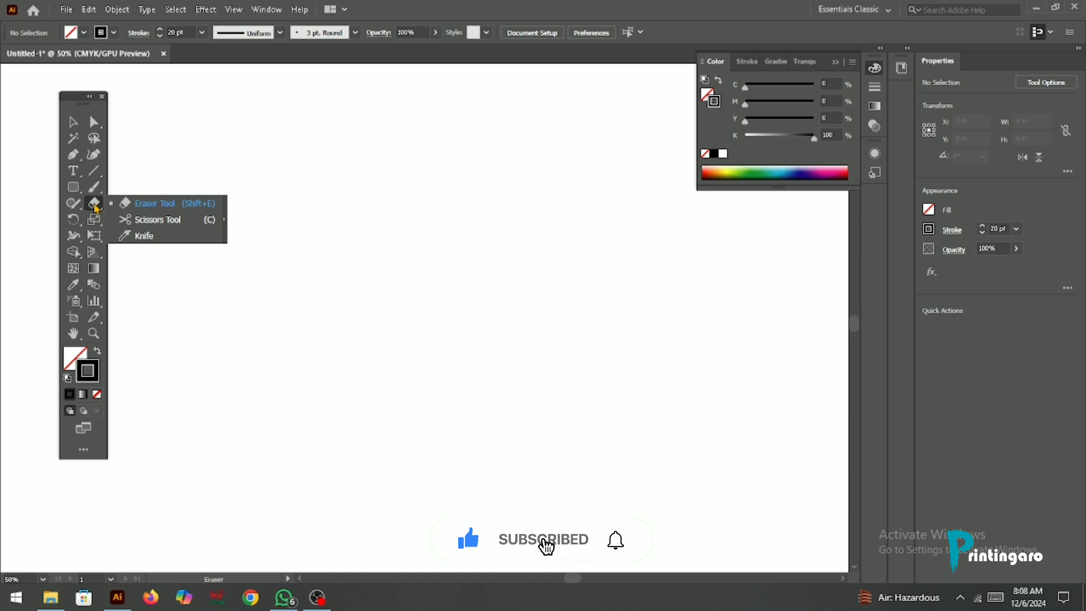
pyautogui.click(224, 223)
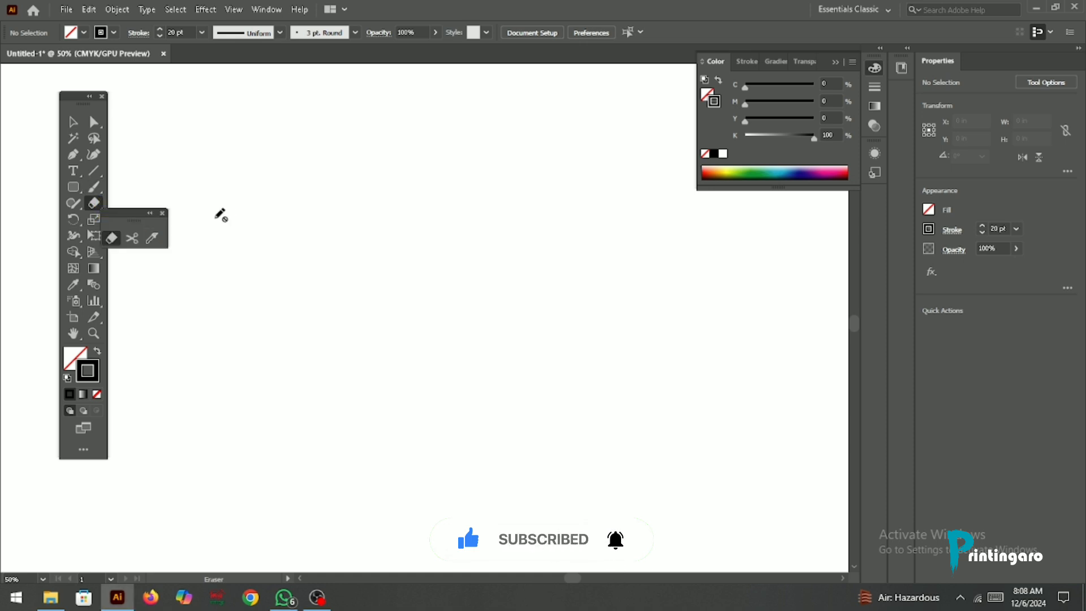
pyautogui.moveTo(121, 219)
pyautogui.mouseDown()
pyautogui.moveTo(201, 91)
pyautogui.moveTo(188, 113)
pyautogui.mouseUp()
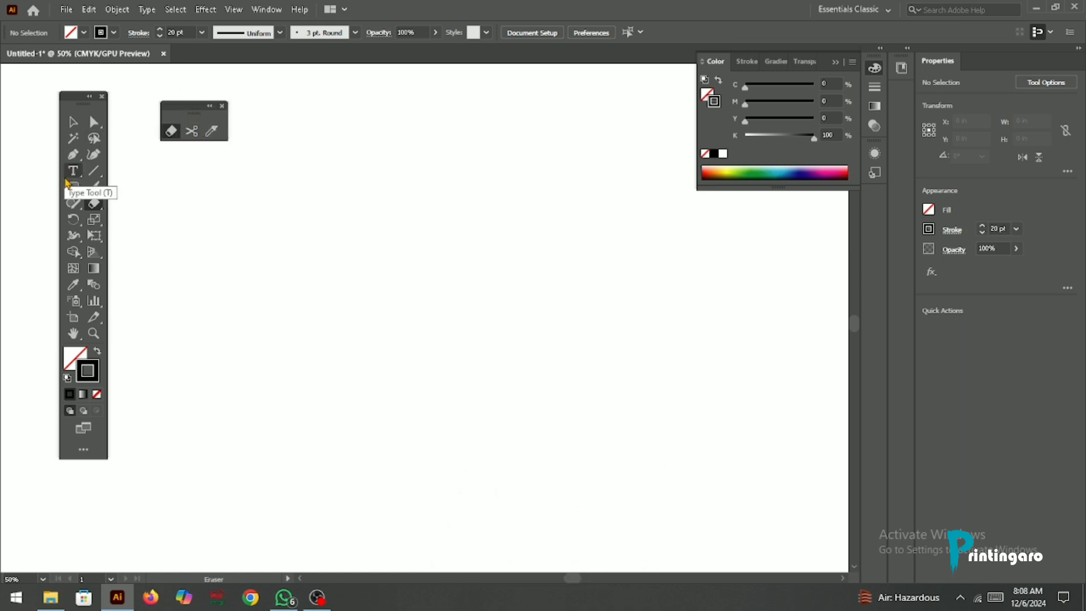
# Step: Draw a rectangle about 7.78 by 6.15 in with a black stroke and fill it with yellow
pyautogui.moveTo(73, 186); pyautogui.dragTo(118, 188)
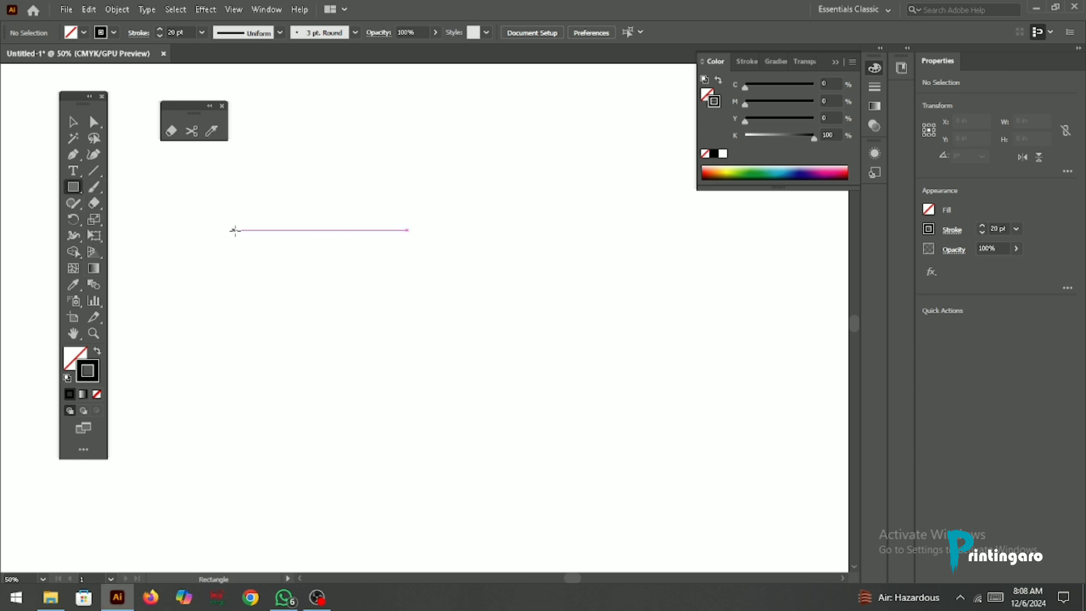
pyautogui.moveTo(258, 230); pyautogui.dragTo(504, 428)
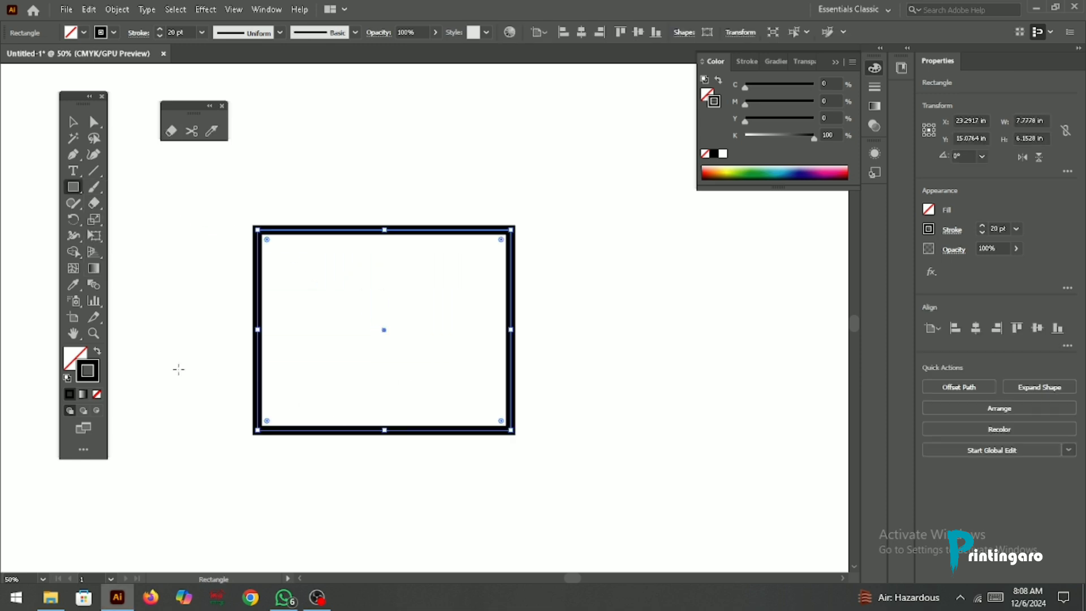
pyautogui.click(74, 360)
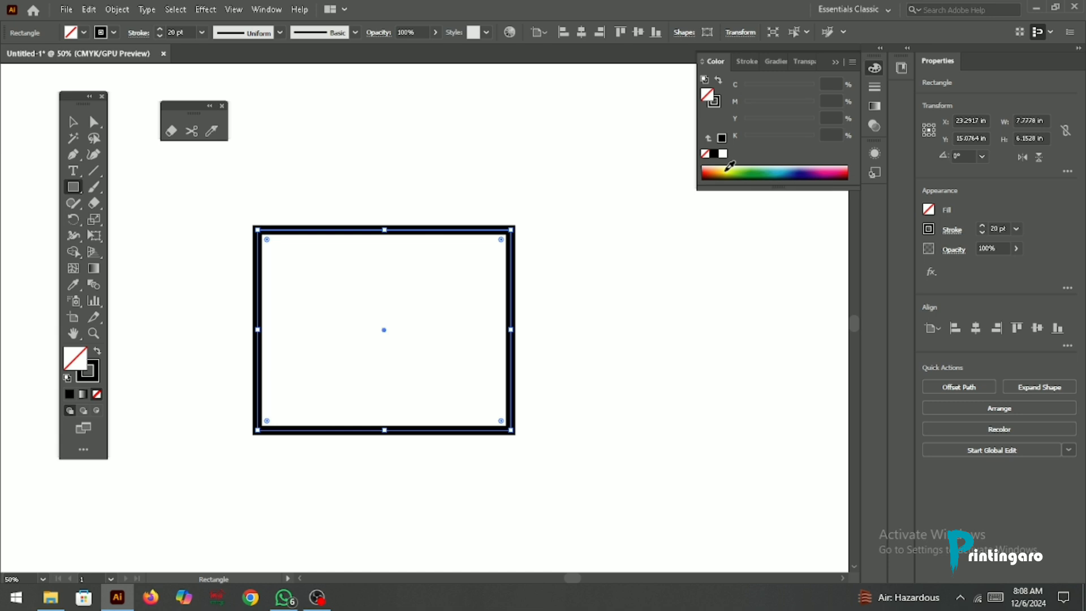
pyautogui.click(730, 168)
pyautogui.click(73, 122)
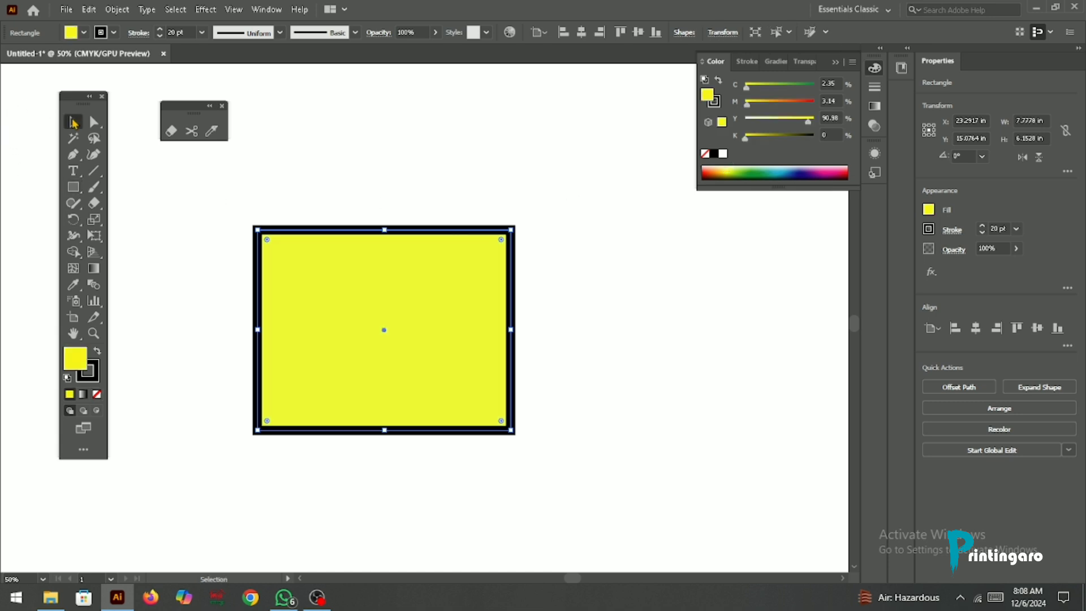
# Step: Cut the top edge of the yellow rectangle's path at two points about 3.4 in apart with the Scissors tool
pyautogui.click(192, 132)
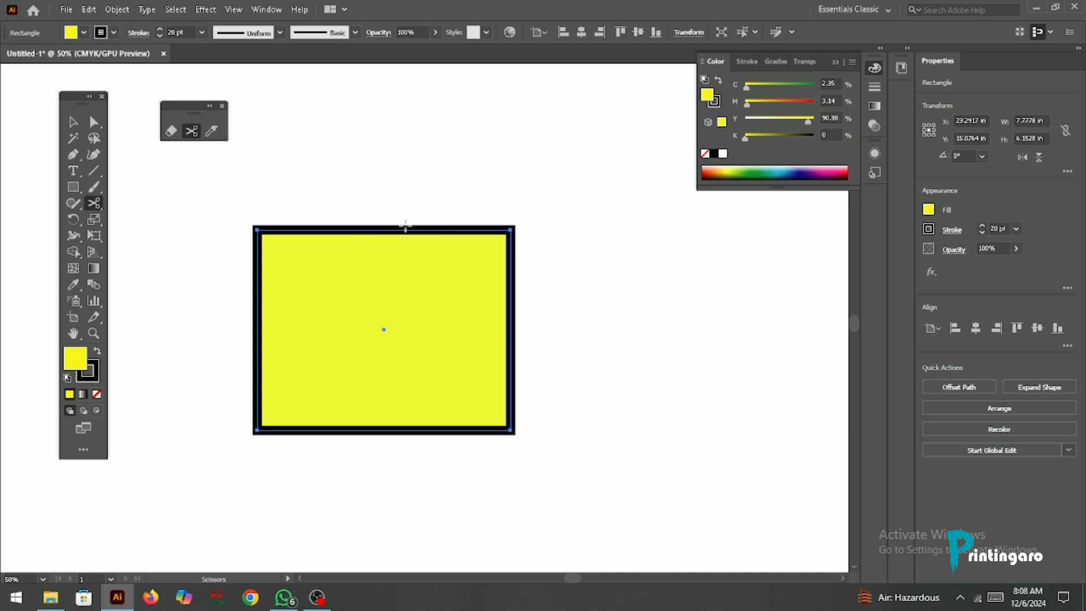
pyautogui.scroll(1, 402, 226)
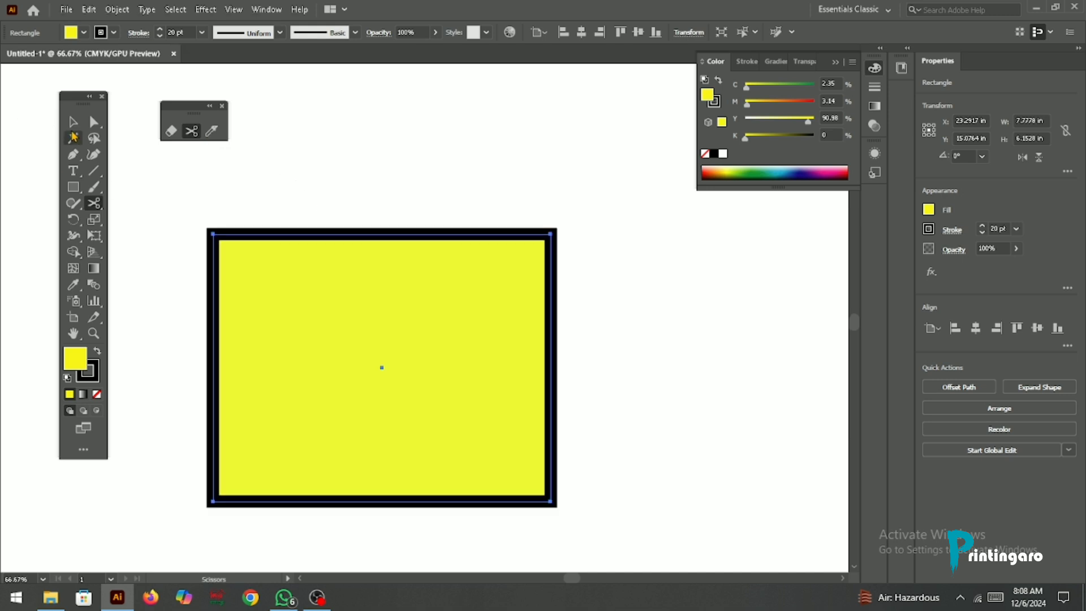
pyautogui.click(72, 127)
pyautogui.click(227, 183)
pyautogui.moveTo(164, 201); pyautogui.dragTo(464, 331)
pyautogui.scroll(2, 345, 230)
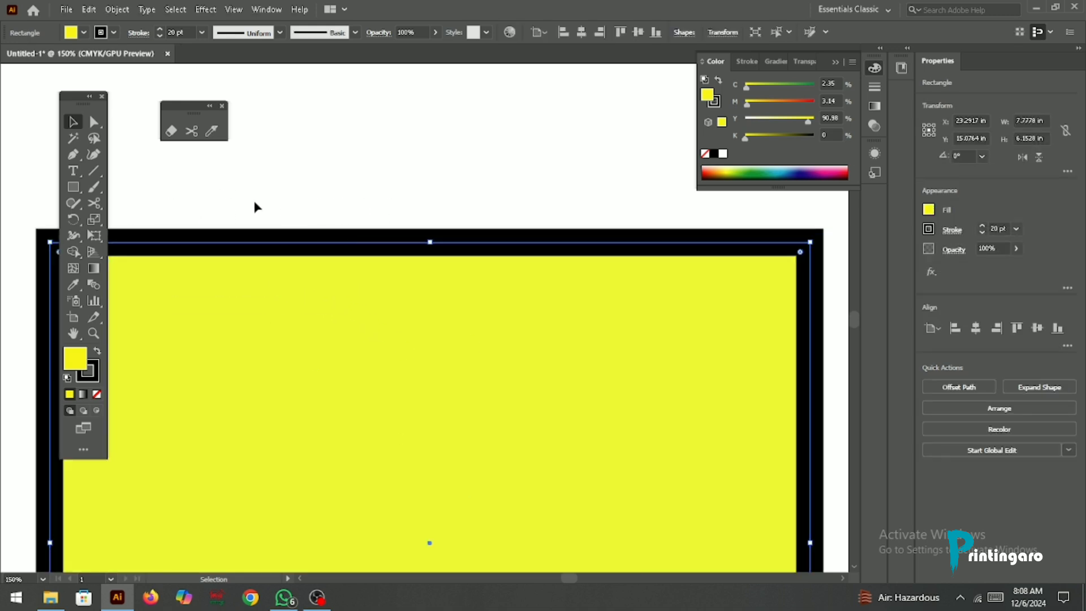
pyautogui.scroll(-1, 254, 205)
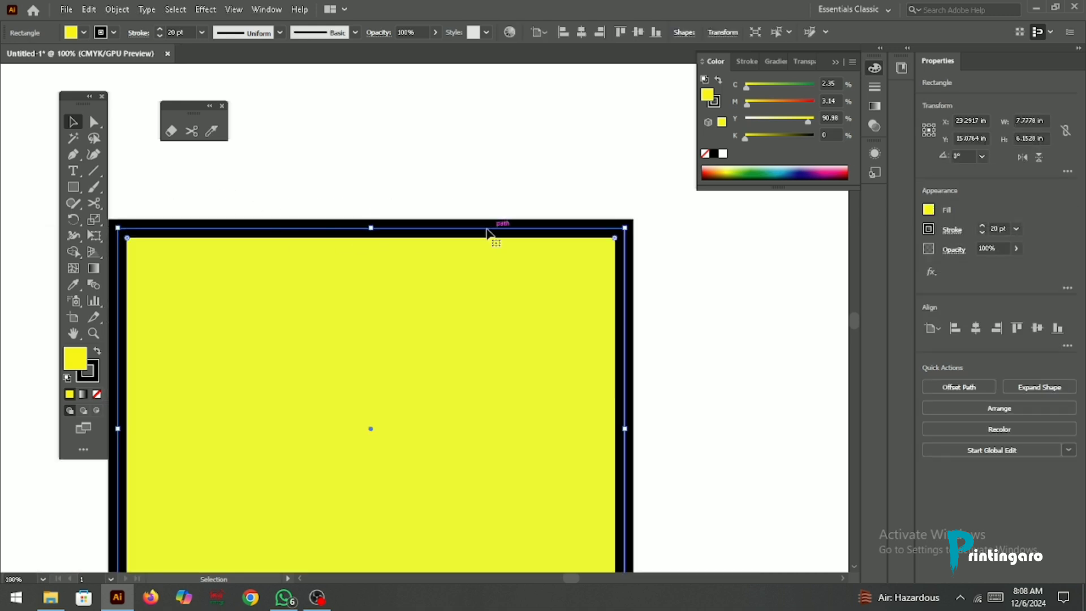
pyautogui.click(192, 132)
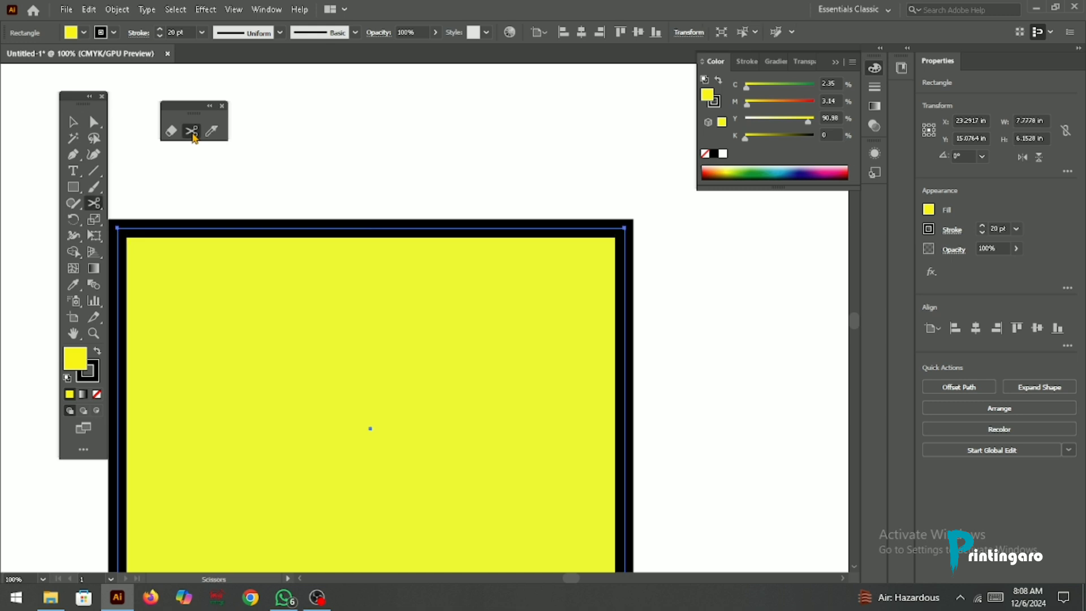
pyautogui.click(268, 228)
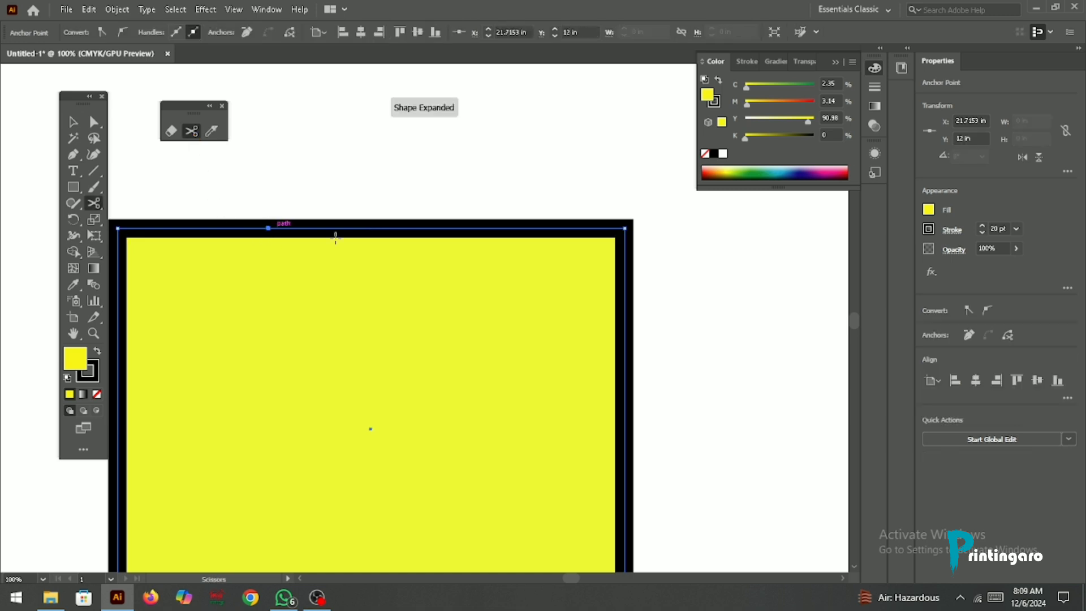
pyautogui.click(488, 228)
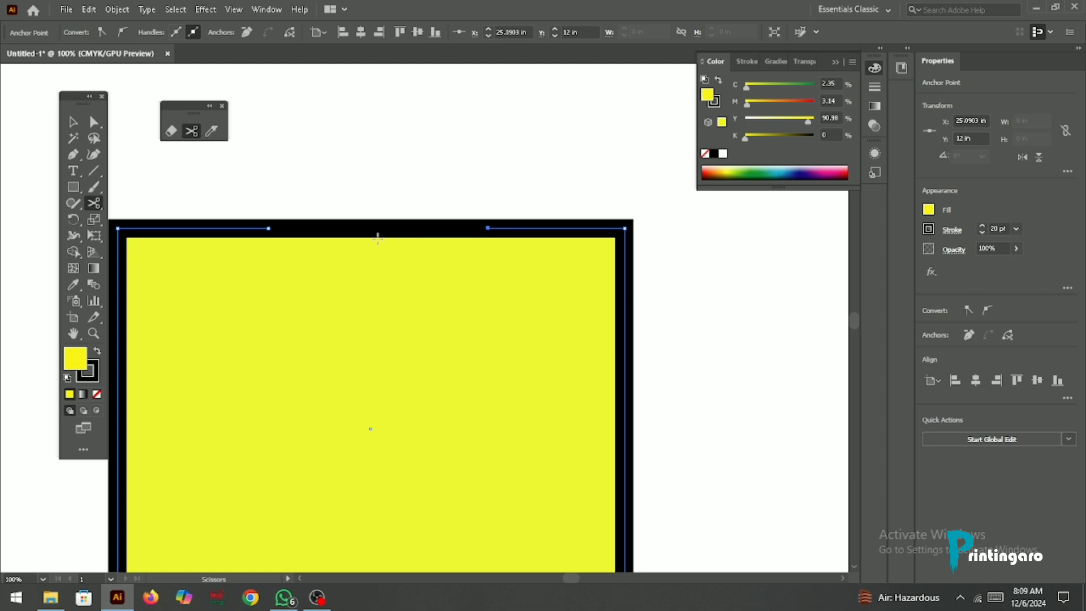
# Step: Move the cut segment of the top edge about 1.2 in up, clear of the yellow rectangle
pyautogui.hotkey('ctrl', '-')
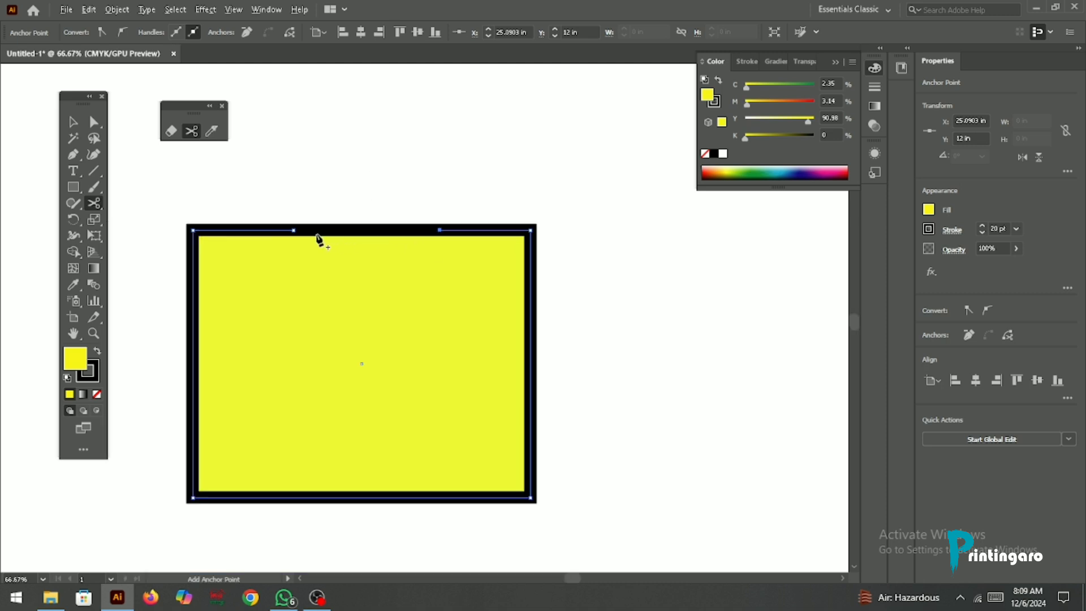
pyautogui.click(72, 121)
pyautogui.click(334, 186)
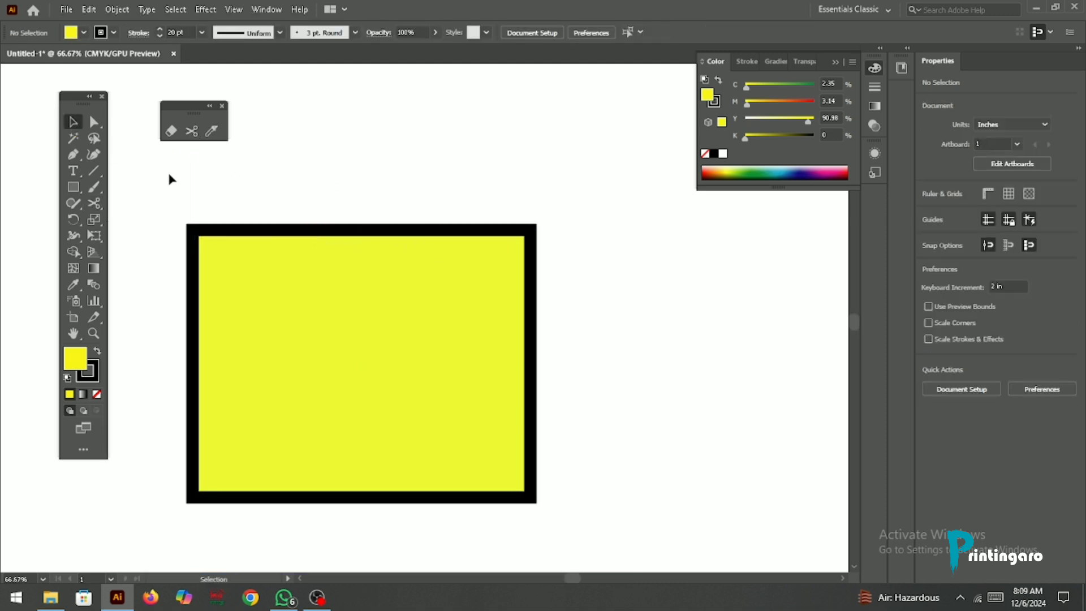
pyautogui.click(376, 232)
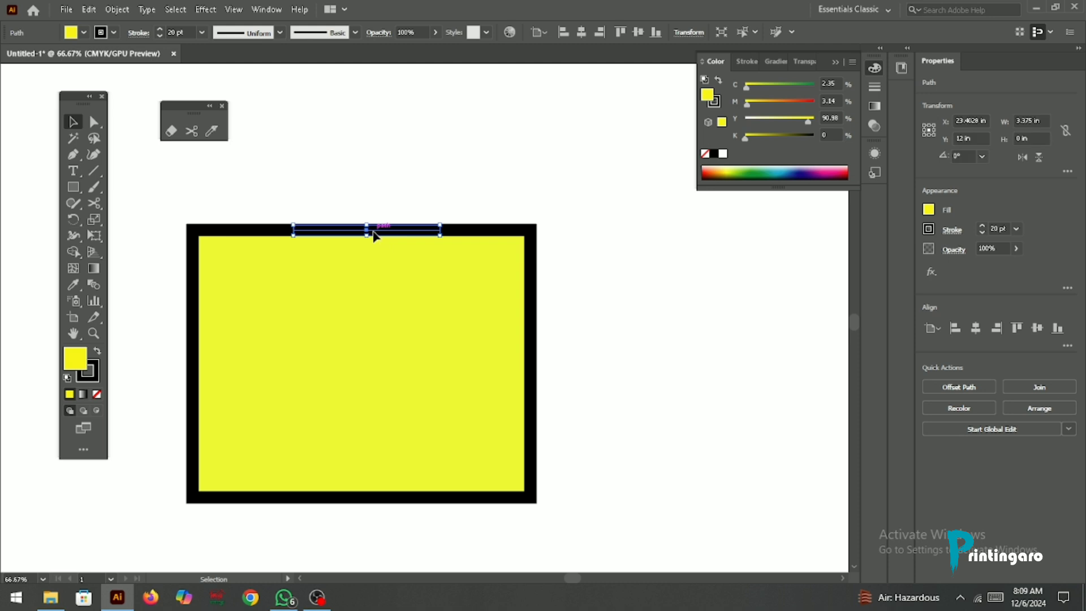
pyautogui.moveTo(376, 232); pyautogui.dragTo(378, 180)
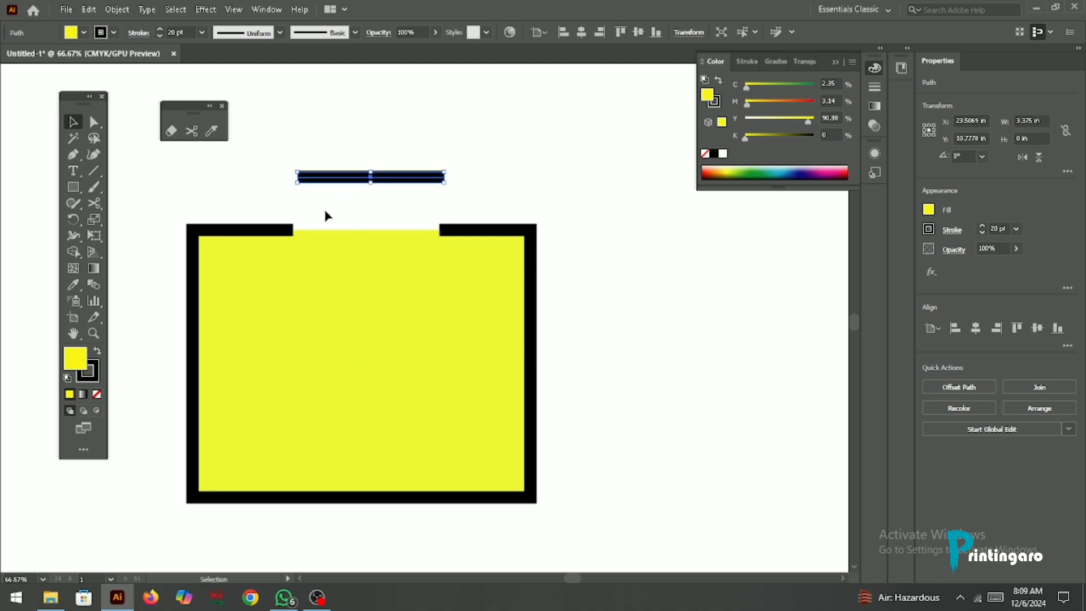
pyautogui.scroll(-3, 327, 215)
pyautogui.scroll(2, 380, 161)
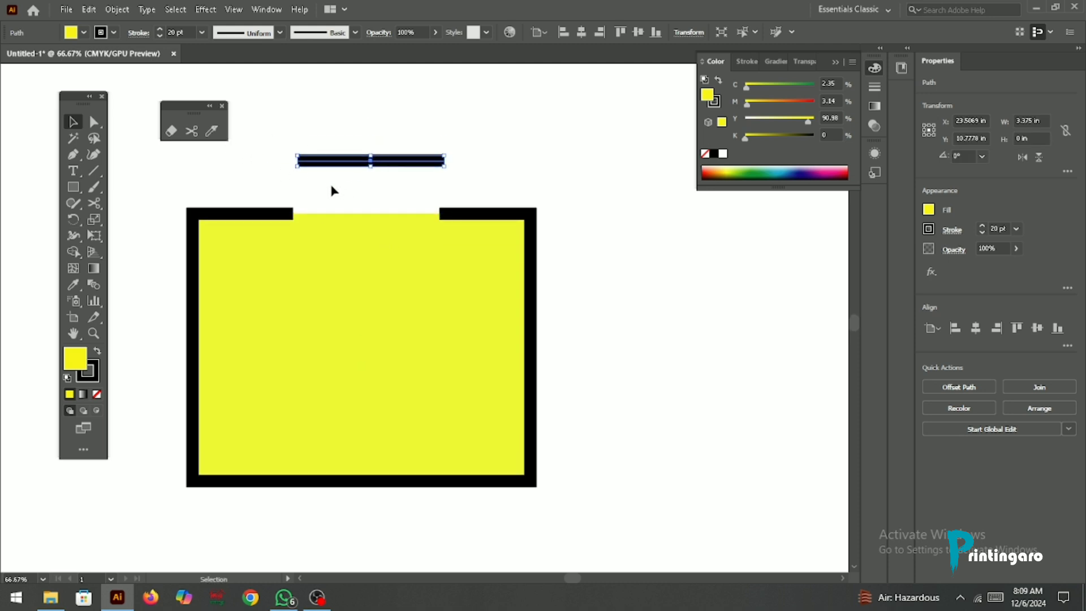
# Step: Move the detached top segment about 0.75 in further up from the yellow rectangle
pyautogui.moveTo(349, 164); pyautogui.dragTo(356, 130)
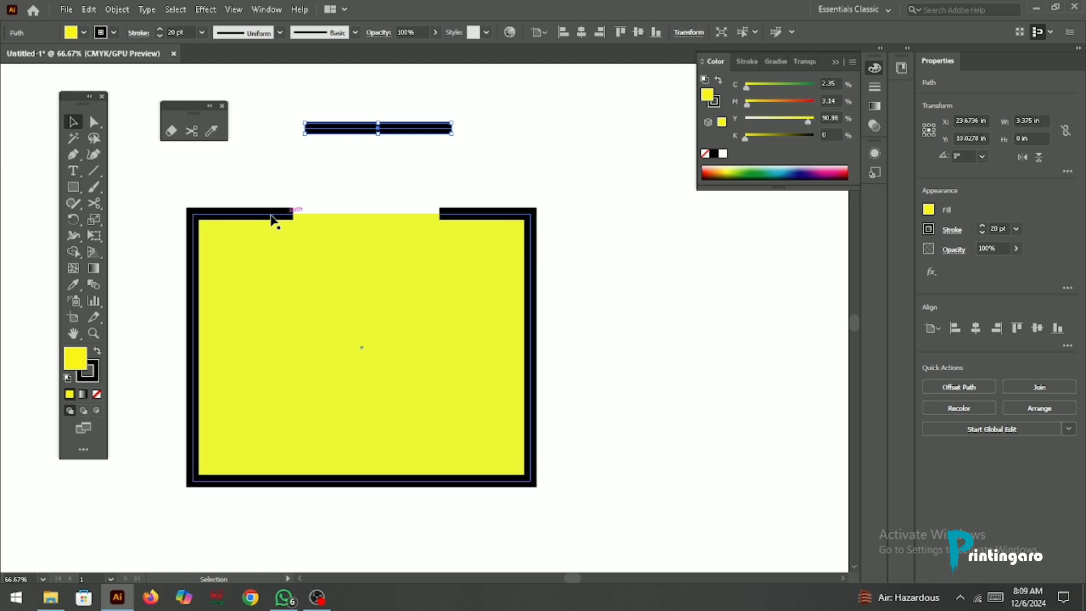
pyautogui.scroll(-1, 320, 208)
pyautogui.scroll(-1, 320, 203)
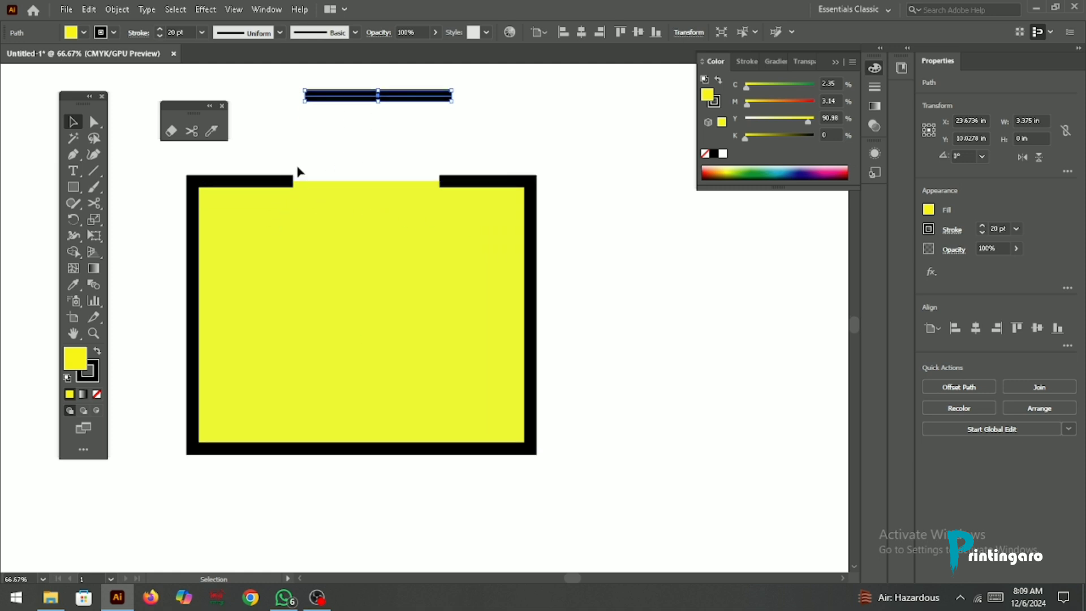
pyautogui.scroll(1, 330, 174)
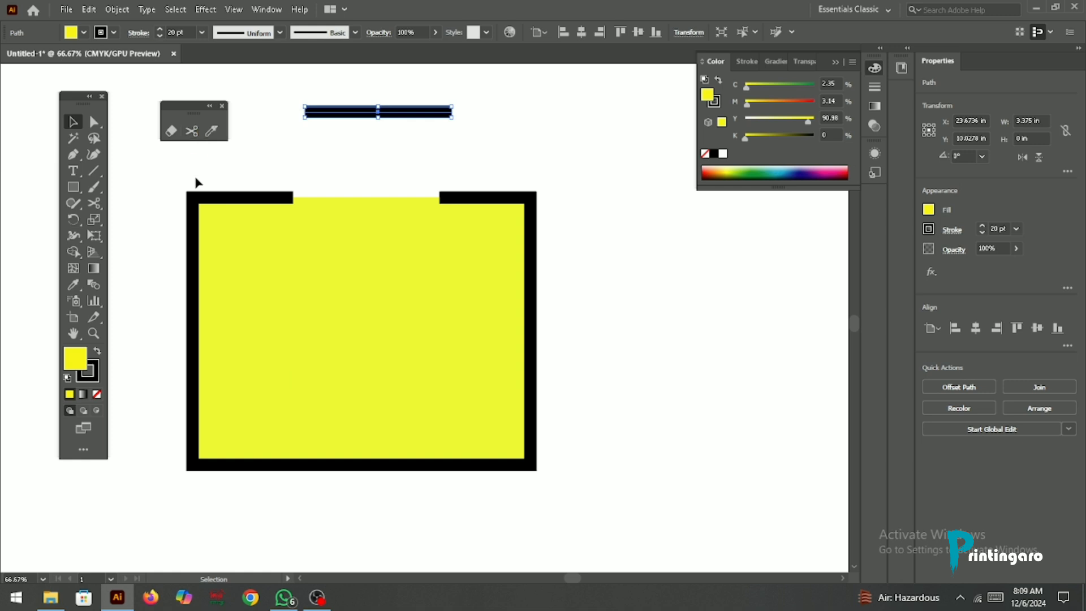
# Step: Cut the bottom edge of the yellow rectangle's path at two points about 2.77 in apart with the Scissors tool
pyautogui.moveTo(205, 214); pyautogui.dragTo(206, 215)
pyautogui.click(191, 131)
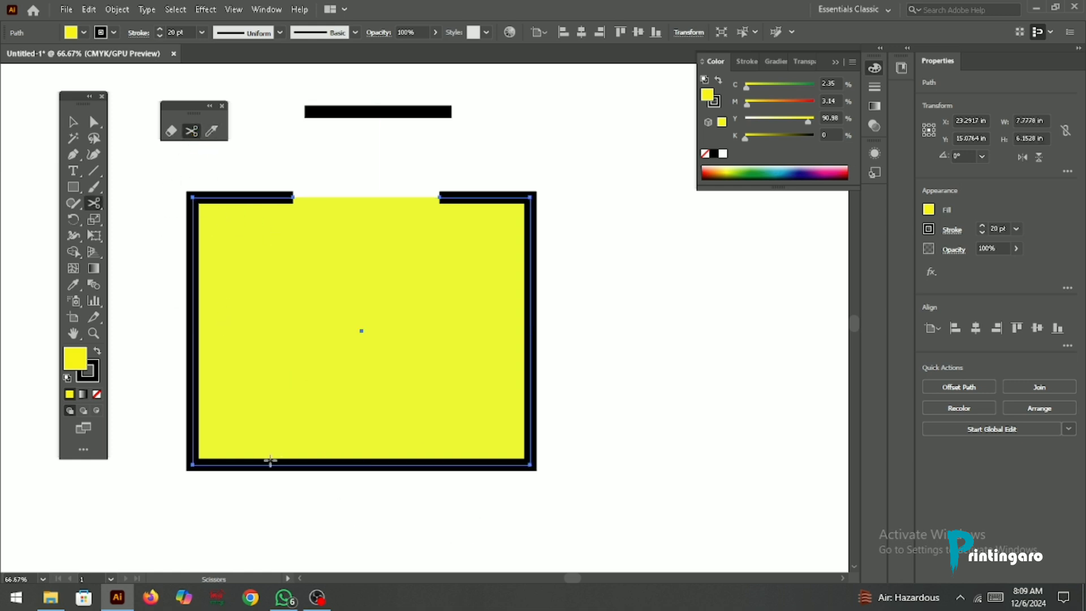
pyautogui.click(377, 465)
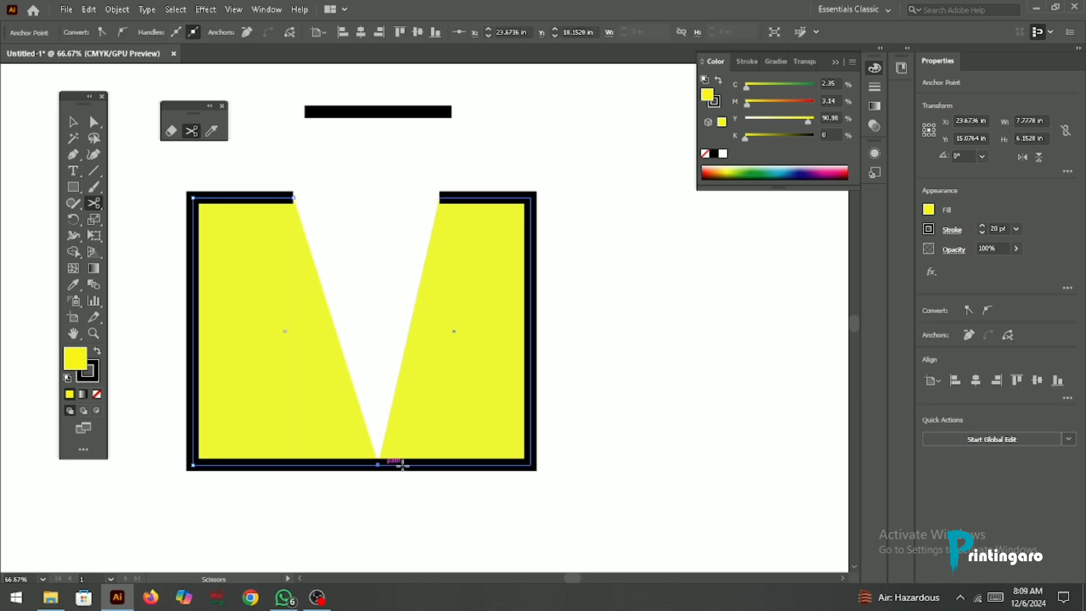
pyautogui.click(498, 465)
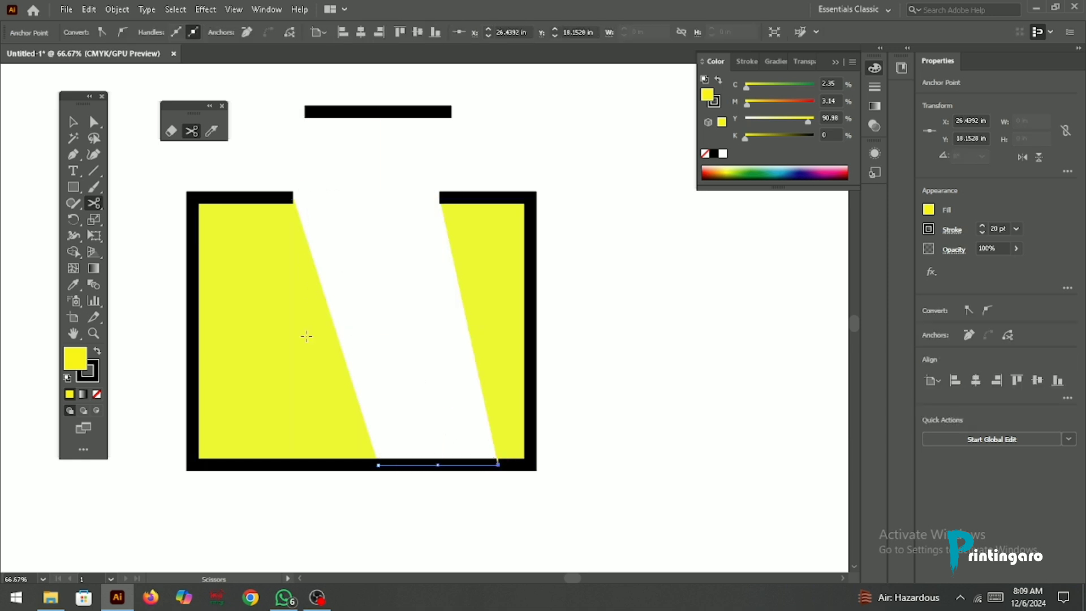
# Step: Move the cut bottom segment down and pull the right and left parts of the yellow rectangle apart
pyautogui.click(72, 121)
pyautogui.click(516, 503)
pyautogui.click(426, 465)
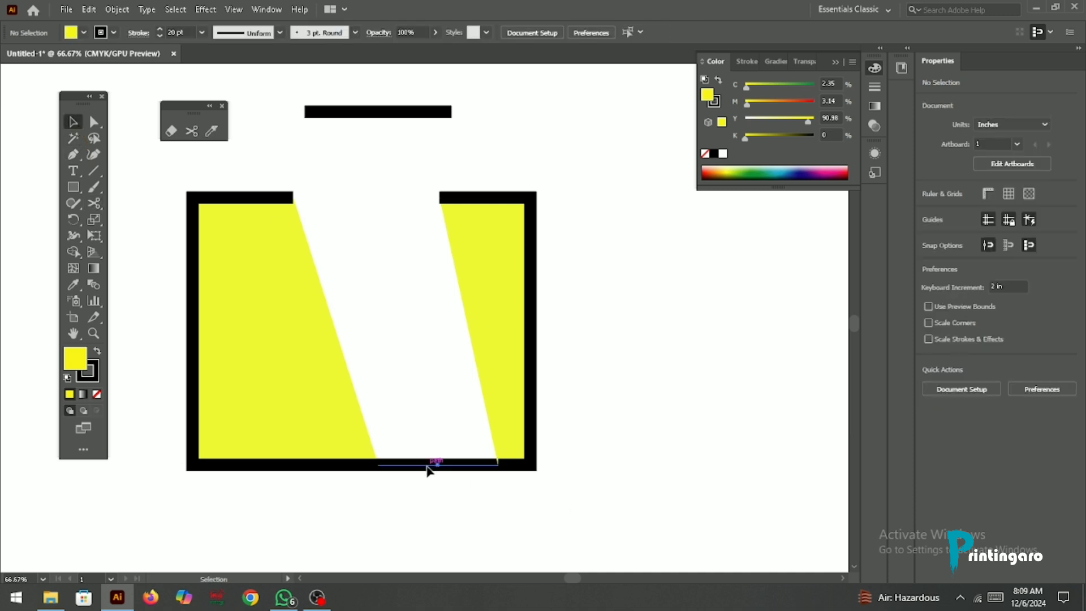
pyautogui.moveTo(426, 465); pyautogui.dragTo(439, 552)
pyautogui.moveTo(162, 205); pyautogui.dragTo(805, 405)
pyautogui.click(592, 288)
pyautogui.moveTo(481, 231); pyautogui.dragTo(655, 231)
pyautogui.moveTo(234, 296); pyautogui.dragTo(206, 301)
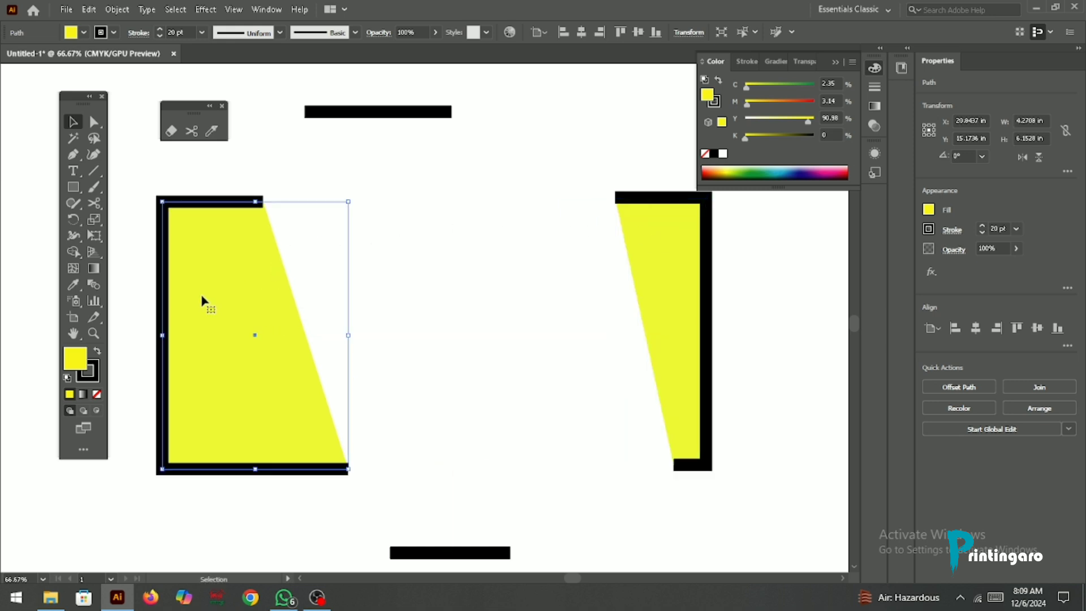
# Step: Undo the moves of the separated pieces, the bottom-edge cuts and the last move of the top segment
pyautogui.hotkey('ctrl', 'z')
pyautogui.hotkey('ctrl', 'z')
pyautogui.hotkey('ctrl', 'z')
pyautogui.hotkey('ctrl', 'z')
pyautogui.hotkey('ctrl', 'z')
pyautogui.hotkey('ctrl', 'z')
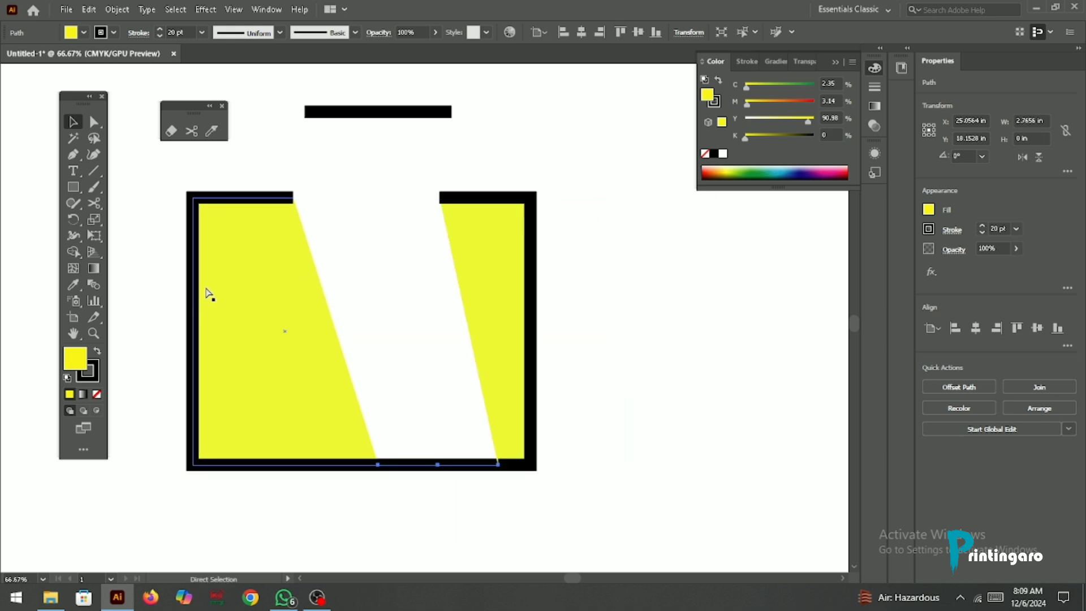
# Step: Delete the detached top segment and draw a yellow, black-stroked rectangle about 3.53 by 0.96 in over the gap in the top edge
pyautogui.click(346, 145)
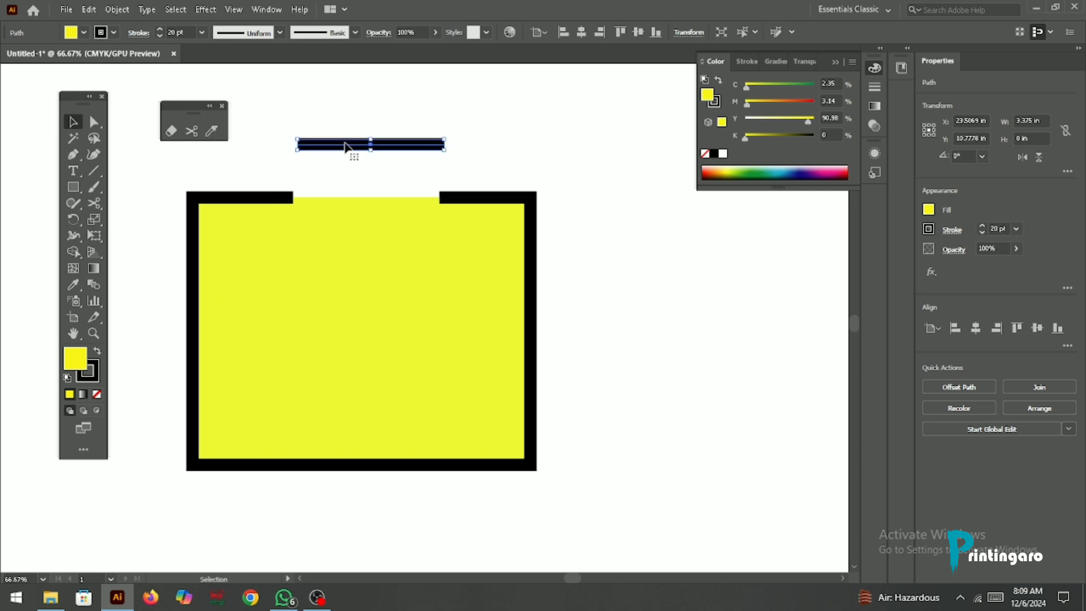
pyautogui.press('Delete')
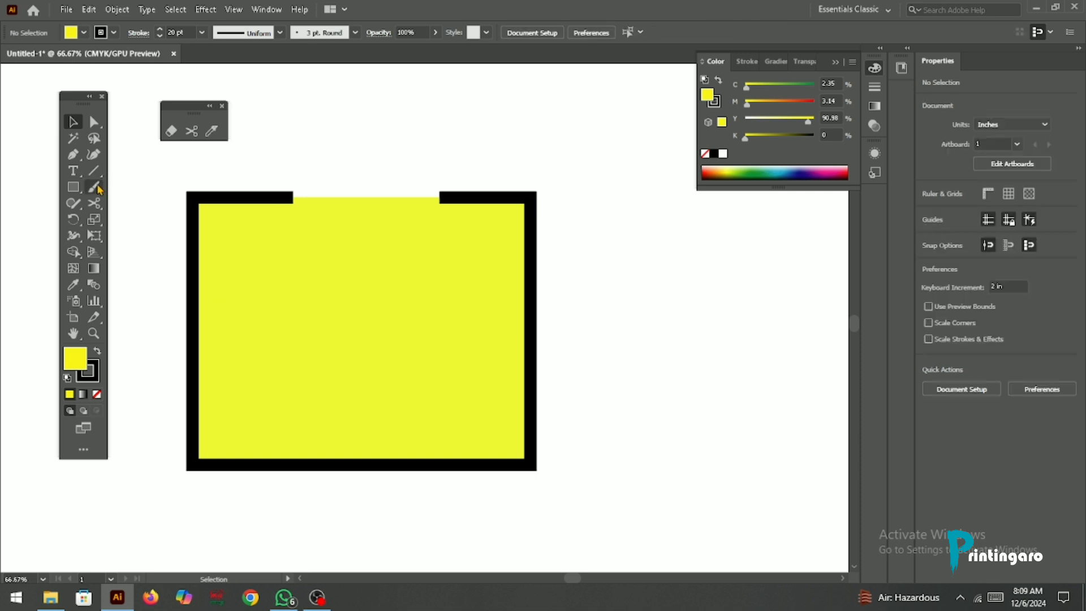
pyautogui.click(73, 186)
pyautogui.moveTo(287, 173); pyautogui.dragTo(442, 215)
pyautogui.click(73, 122)
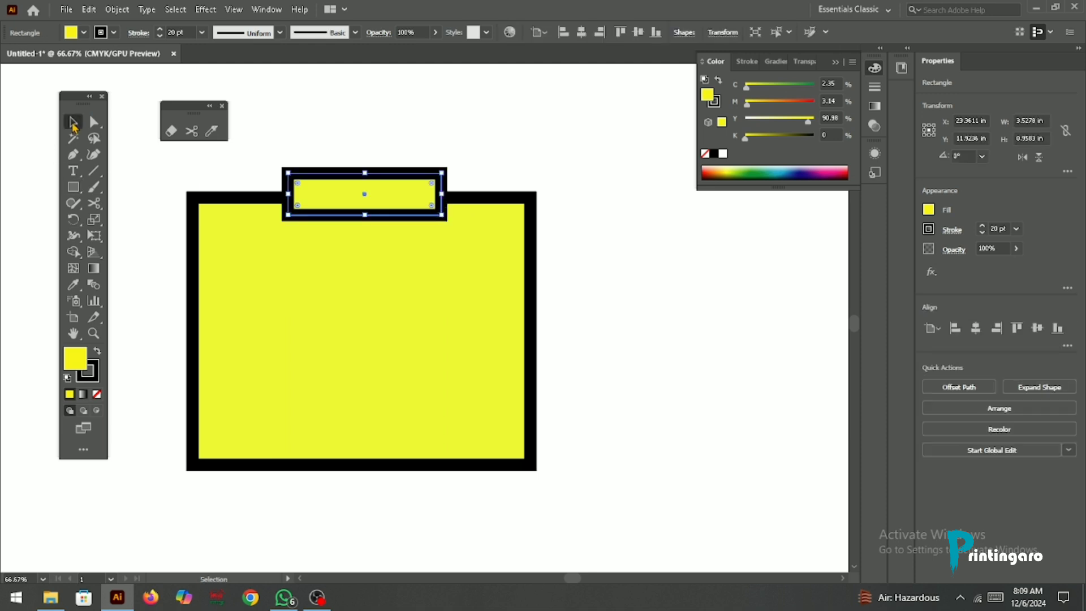
pyautogui.click(277, 123)
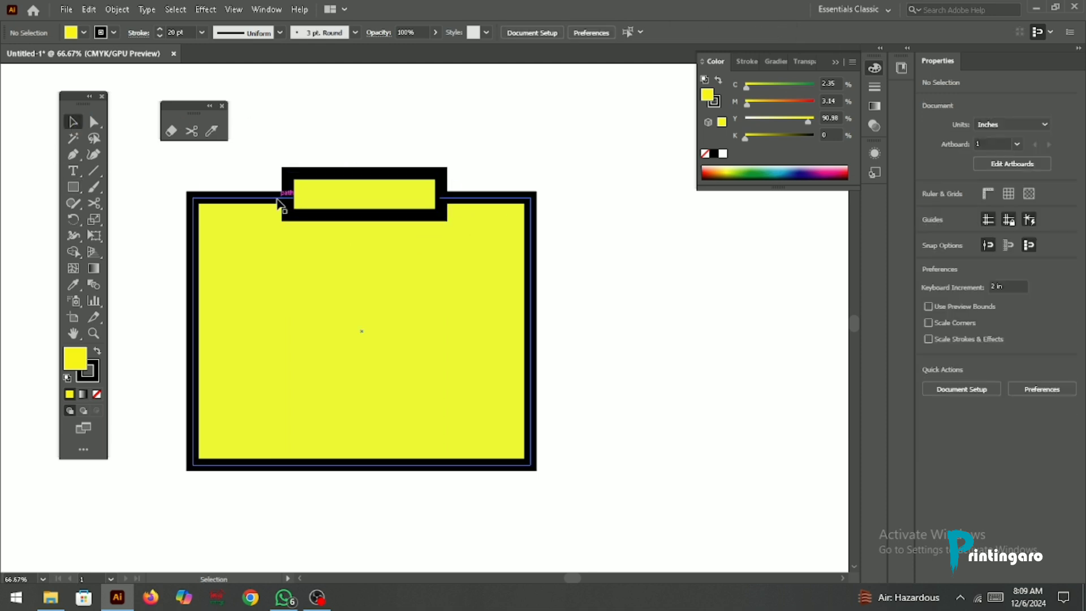
# Step: Delete both yellow shapes and draw a new yellow, black-stroked rectangle about 7.39 by 5.99 in
pyautogui.moveTo(174, 178); pyautogui.dragTo(653, 532)
pyautogui.press('Delete')
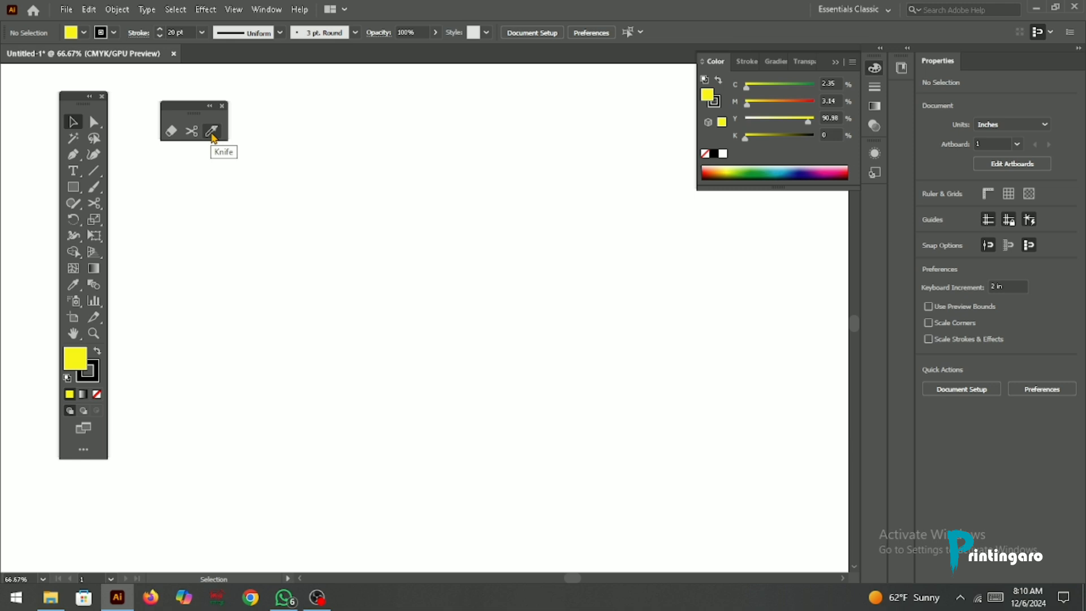
pyautogui.click(73, 187)
pyautogui.moveTo(292, 205); pyautogui.dragTo(612, 465)
pyautogui.scroll(-1, 300, 218)
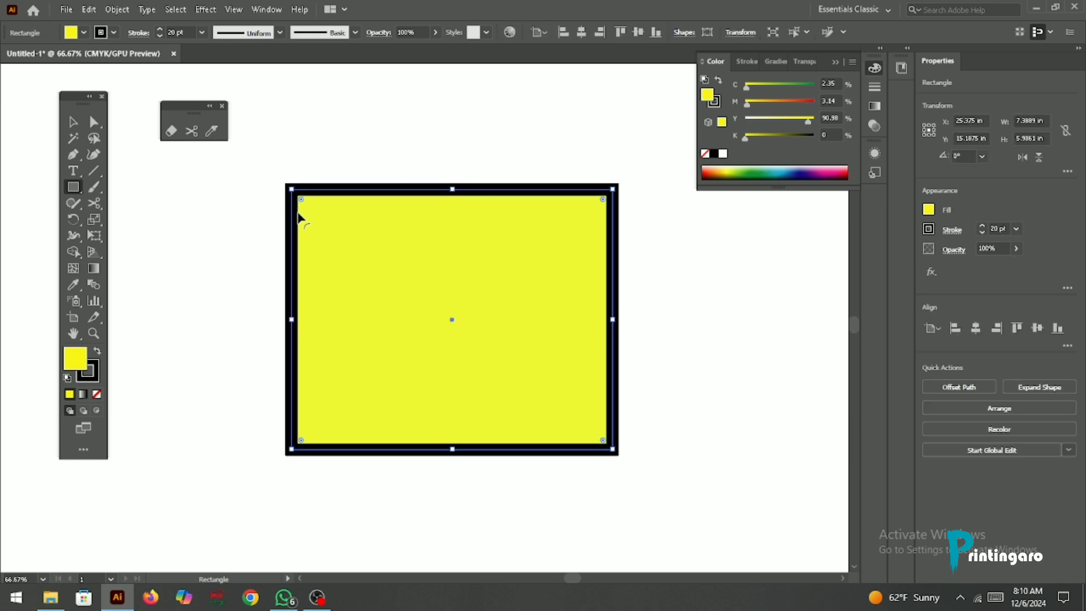
# Step: Slice the yellow rectangle into four pieces with three freehand Knife cuts running across its upper, middle and lower areas
pyautogui.click(212, 131)
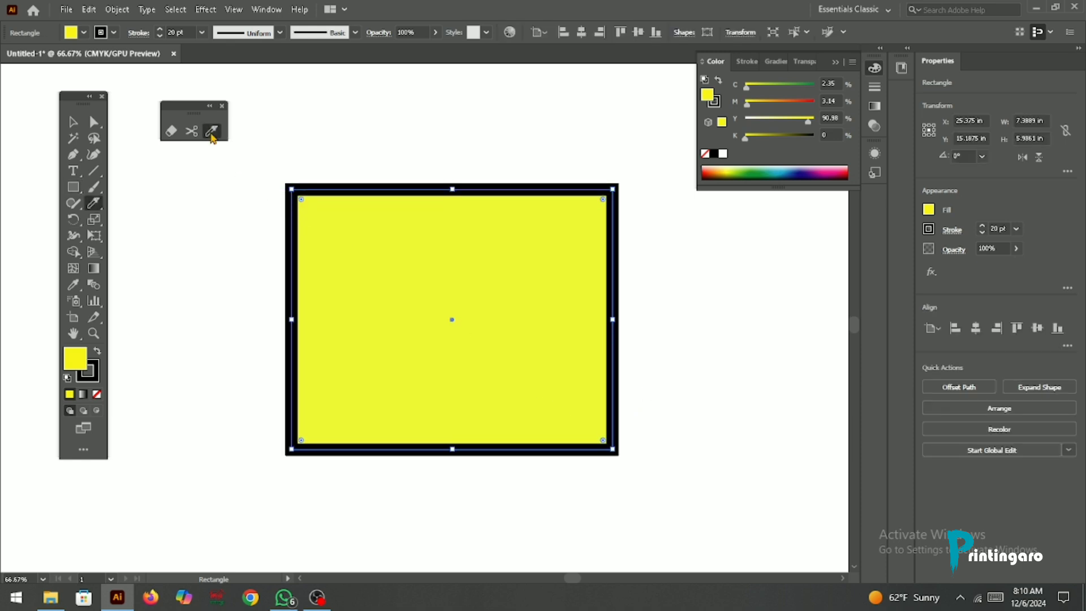
pyautogui.moveTo(253, 368)
pyautogui.mouseDown()
pyautogui.moveTo(286, 334)
pyautogui.moveTo(528, 216)
pyautogui.moveTo(694, 151)
pyautogui.moveTo(686, 143)
pyautogui.mouseUp()
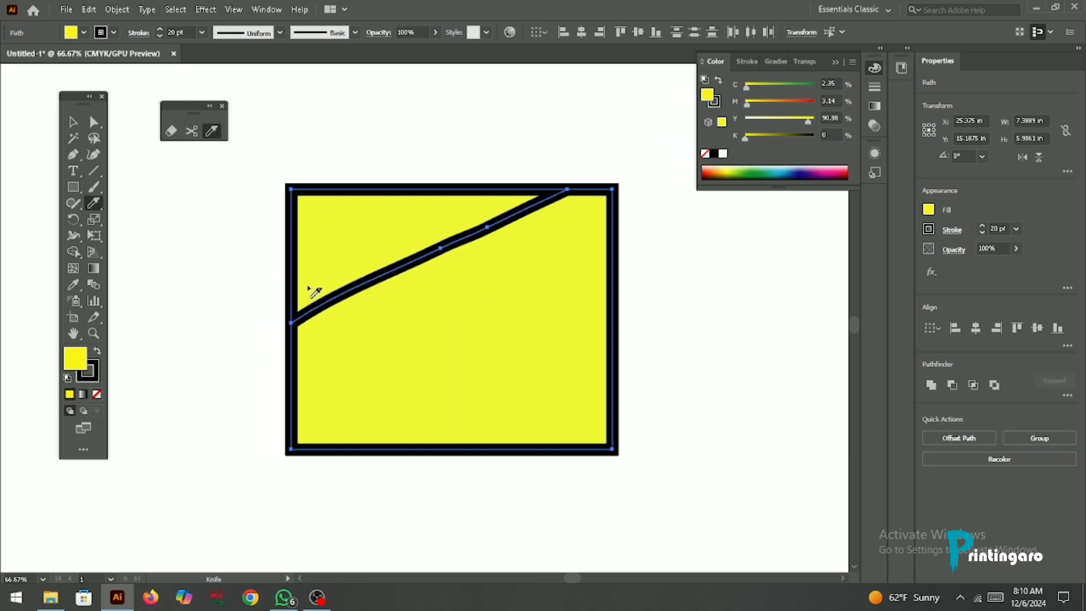
pyautogui.scroll(-2, 311, 295)
pyautogui.moveTo(265, 362)
pyautogui.mouseDown()
pyautogui.moveTo(397, 320)
pyautogui.moveTo(713, 295)
pyautogui.mouseUp()
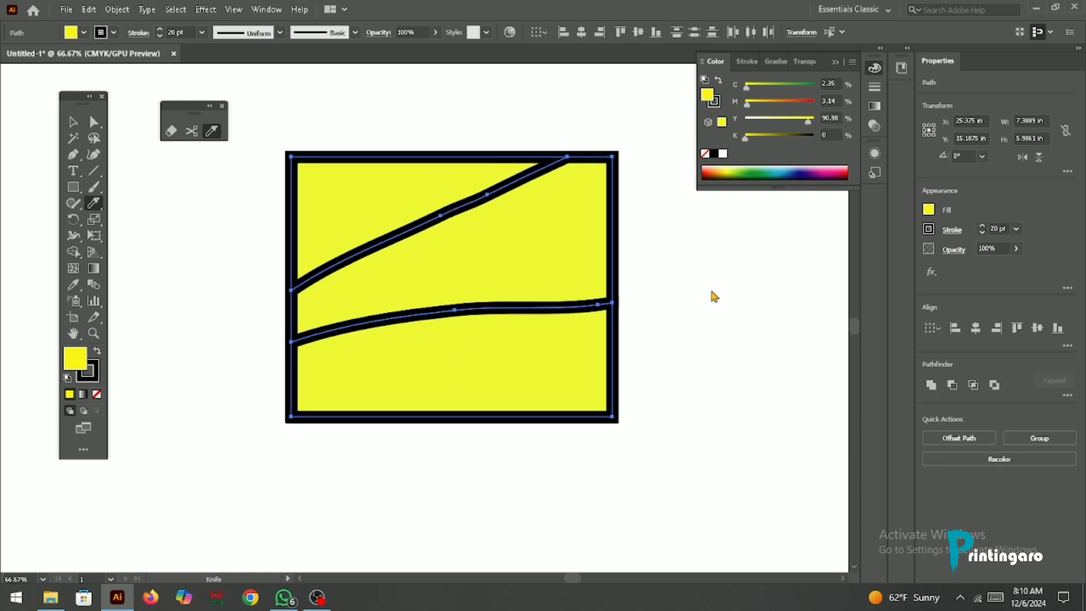
pyautogui.moveTo(270, 474)
pyautogui.mouseDown()
pyautogui.moveTo(848, 315)
pyautogui.moveTo(909, 327)
pyautogui.mouseUp()
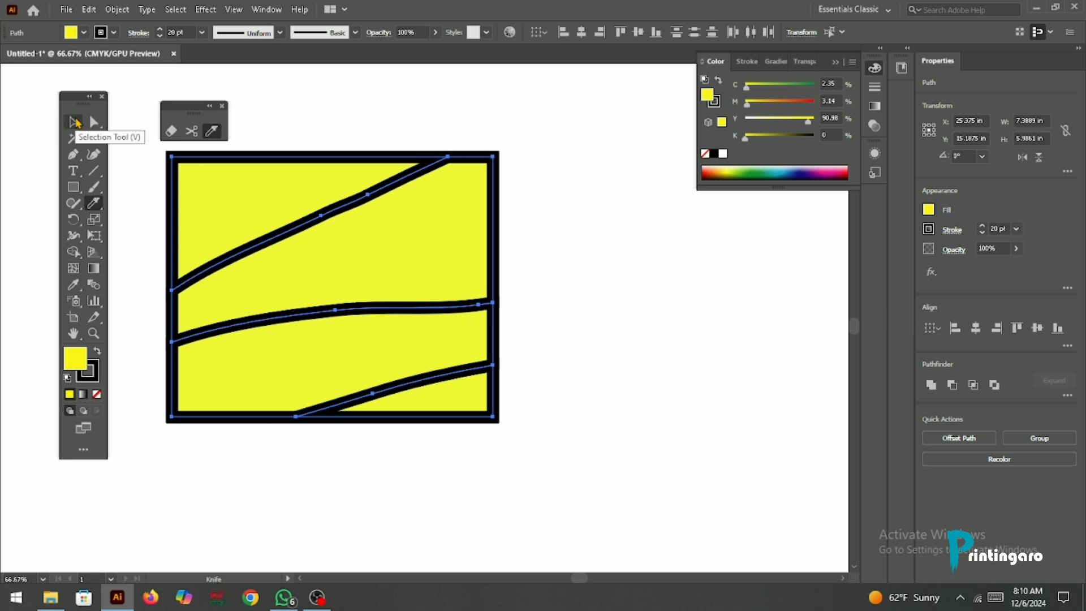
# Step: Move the four knife-cut pieces of the rectangle apart with the Selection tool
pyautogui.click(74, 123)
pyautogui.click(670, 258)
pyautogui.moveTo(470, 399); pyautogui.dragTo(490, 467)
pyautogui.moveTo(402, 321); pyautogui.dragTo(406, 346)
pyautogui.moveTo(334, 245); pyautogui.dragTo(747, 295)
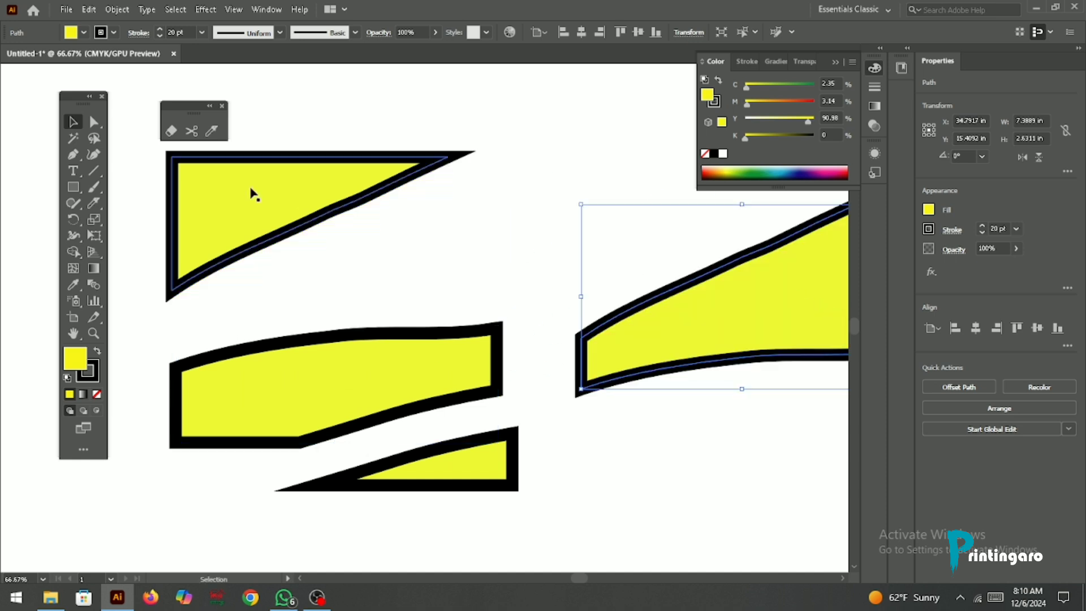
pyautogui.moveTo(244, 229); pyautogui.dragTo(333, 155)
pyautogui.moveTo(679, 331); pyautogui.dragTo(641, 275)
pyautogui.moveTo(369, 395); pyautogui.dragTo(331, 323)
# Step: Delete all the rectangle pieces and draw a yellow, black-stroked five-pointed star about 4.3 by 4.09 in
pyautogui.moveTo(728, 463); pyautogui.dragTo(266, 176)
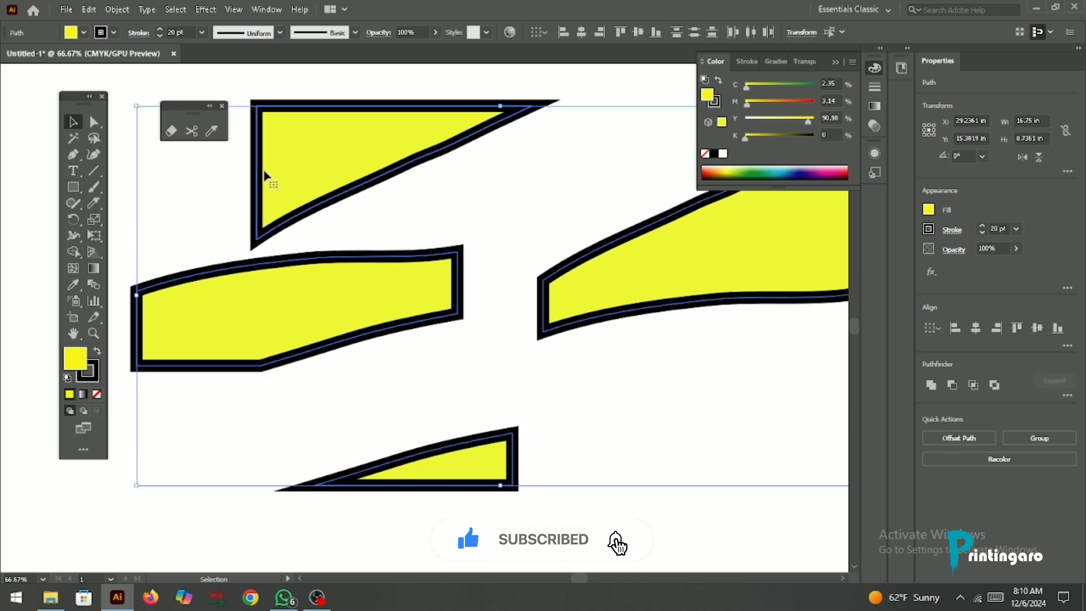
pyautogui.press('Delete')
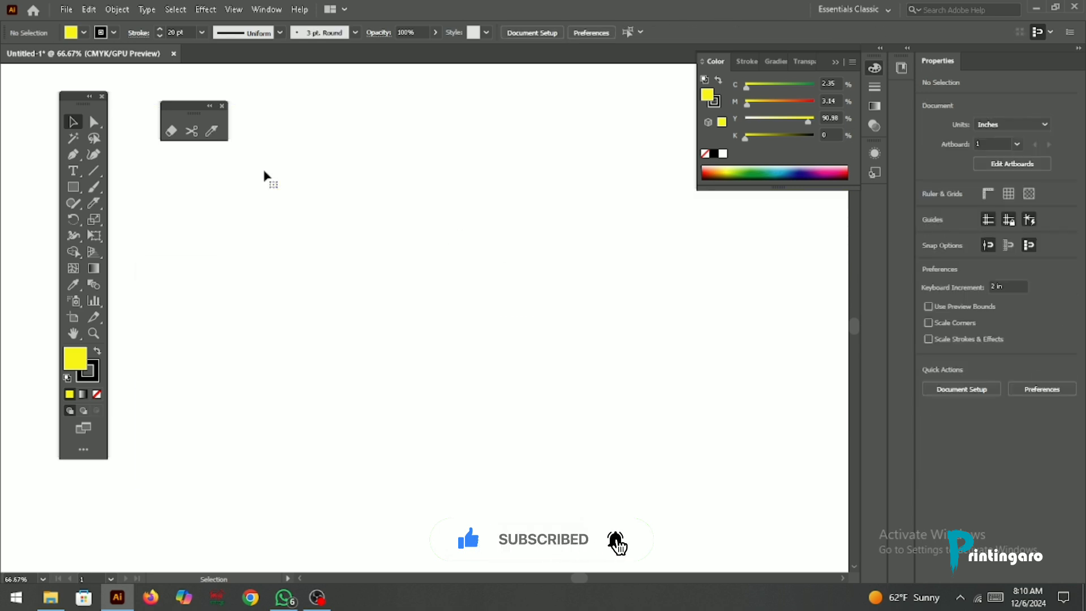
pyautogui.click(213, 132)
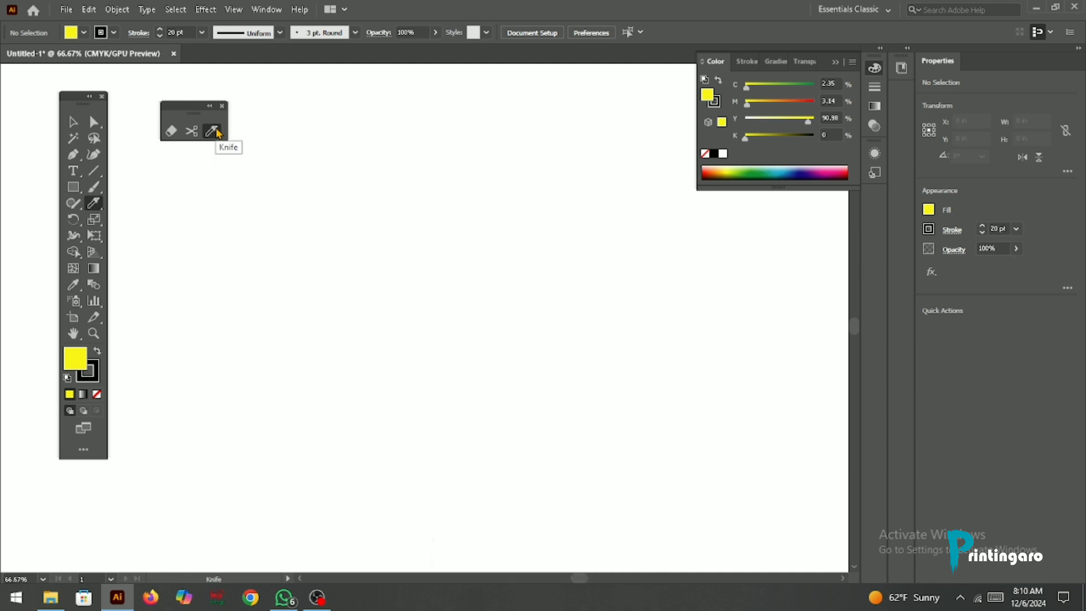
pyautogui.rightClick(74, 189)
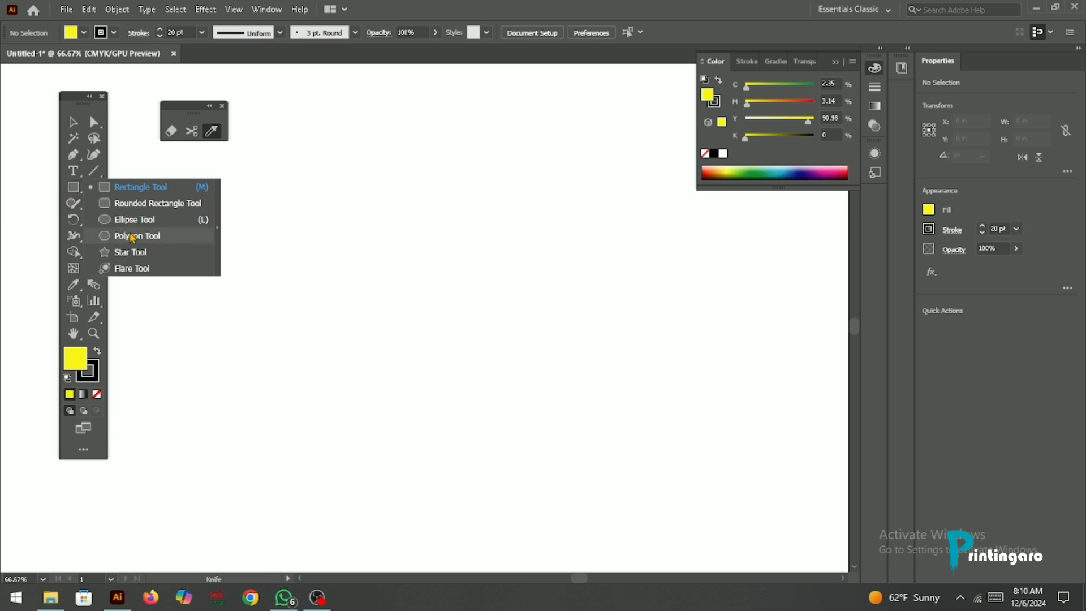
pyautogui.click(133, 254)
pyautogui.moveTo(358, 265); pyautogui.dragTo(440, 323)
# Step: Slice the star with the Knife, making one short cut across its left tip and three near-vertical cuts through its body
pyautogui.click(213, 132)
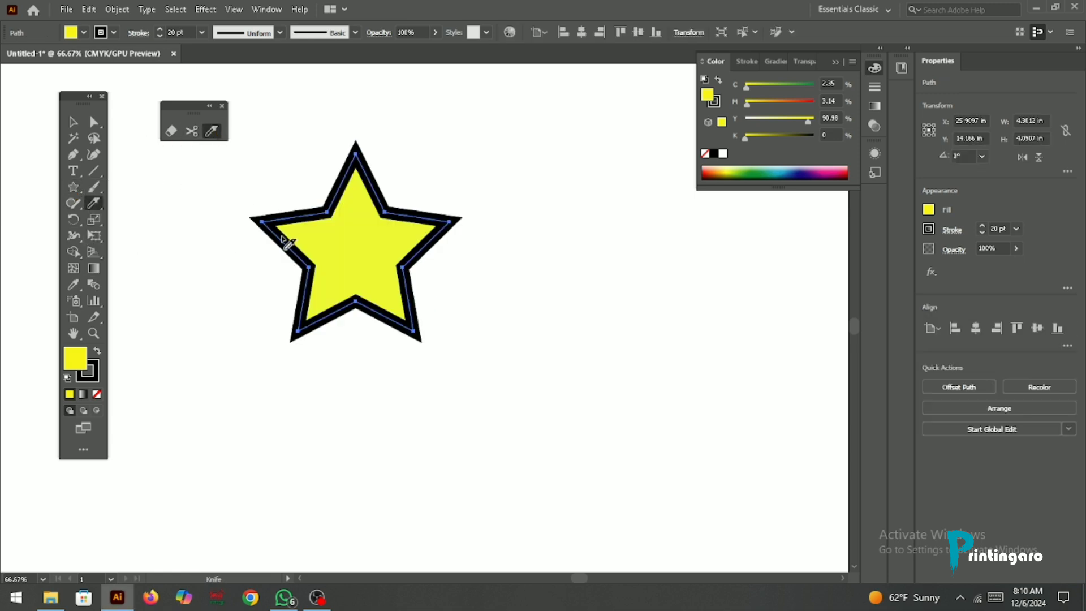
pyautogui.moveTo(256, 294)
pyautogui.mouseDown()
pyautogui.moveTo(366, 53)
pyautogui.moveTo(390, 187)
pyautogui.mouseUp()
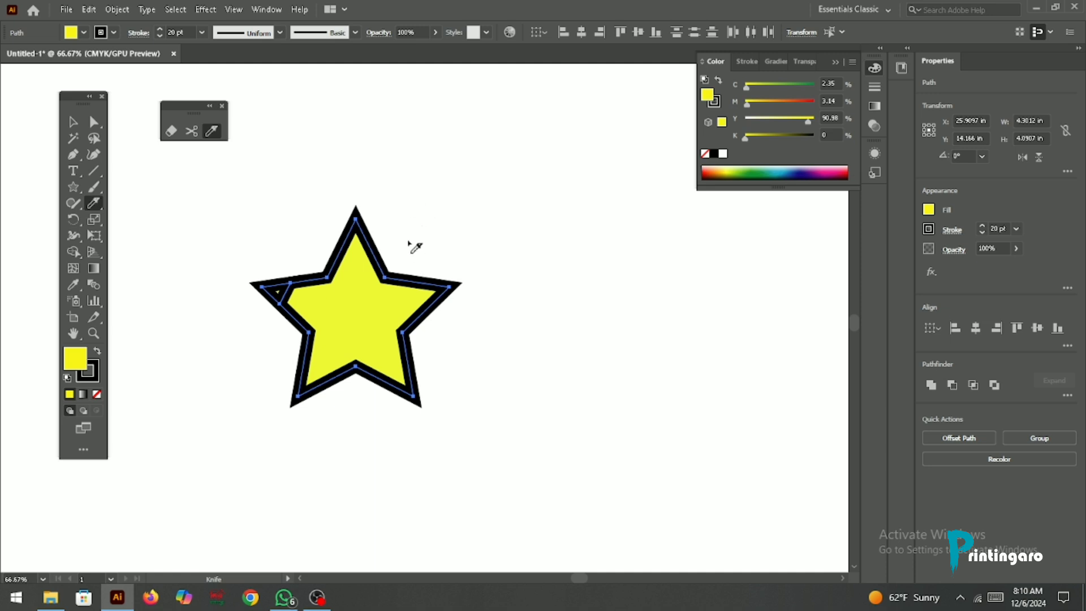
pyautogui.moveTo(409, 242); pyautogui.dragTo(352, 534)
pyautogui.moveTo(374, 144); pyautogui.dragTo(315, 528)
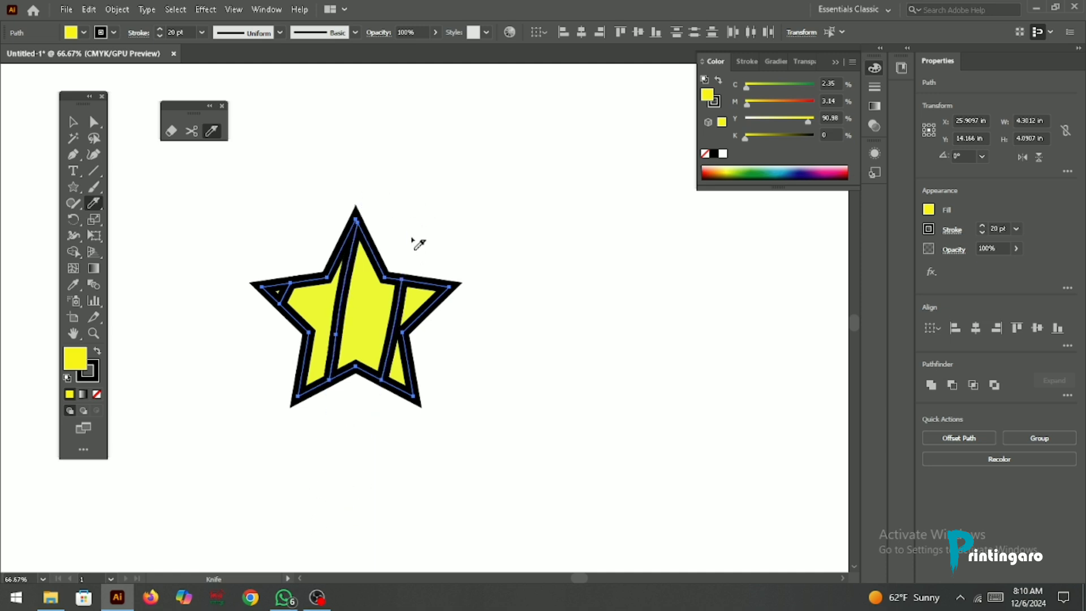
pyautogui.moveTo(407, 219); pyautogui.dragTo(312, 526)
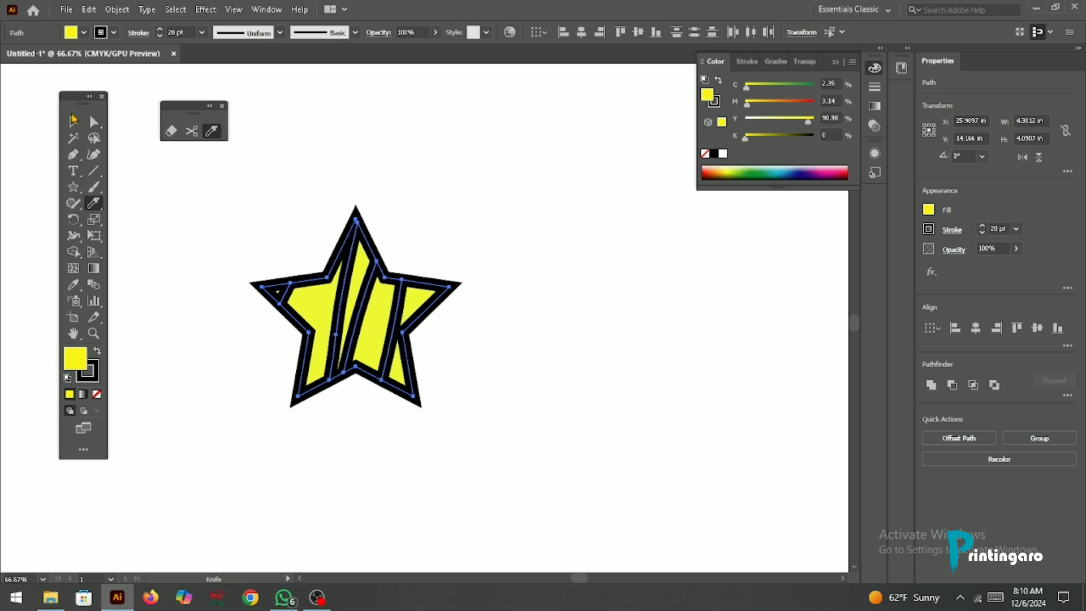
# Step: Spread the knife-cut pieces of the star apart across the canvas with the Selection tool
pyautogui.click(73, 118)
pyautogui.click(398, 118)
pyautogui.moveTo(413, 329); pyautogui.dragTo(760, 324)
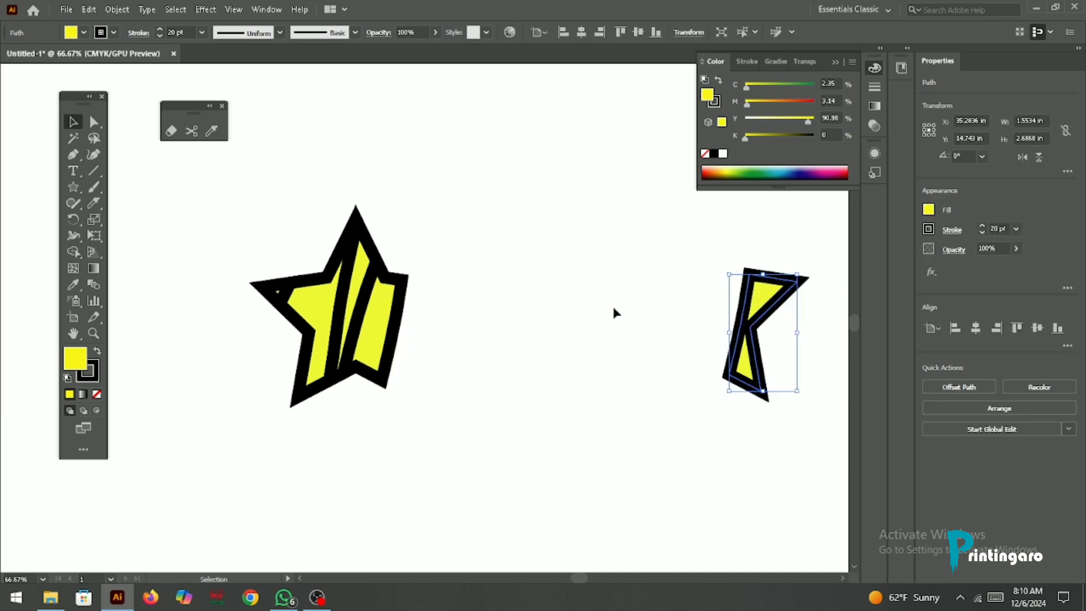
pyautogui.moveTo(393, 305); pyautogui.dragTo(623, 348)
pyautogui.moveTo(354, 306); pyautogui.dragTo(410, 393)
# Step: Delete all the star pieces and show the Eraser, Scissors and Knife tool group
pyautogui.moveTo(271, 270); pyautogui.dragTo(841, 460)
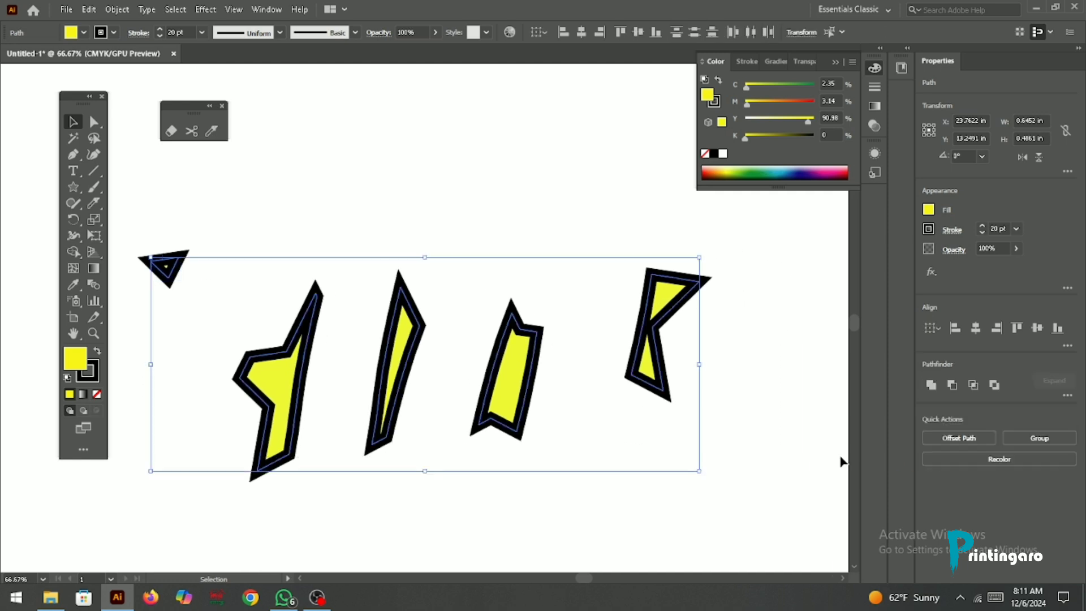
pyautogui.press('Delete')
pyautogui.rightClick(94, 203)
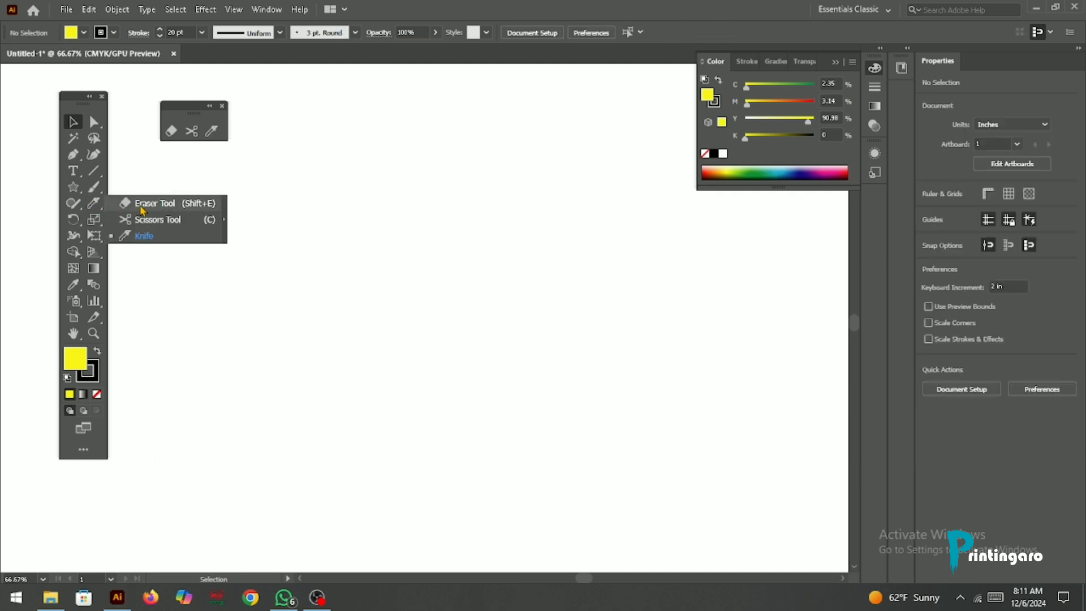